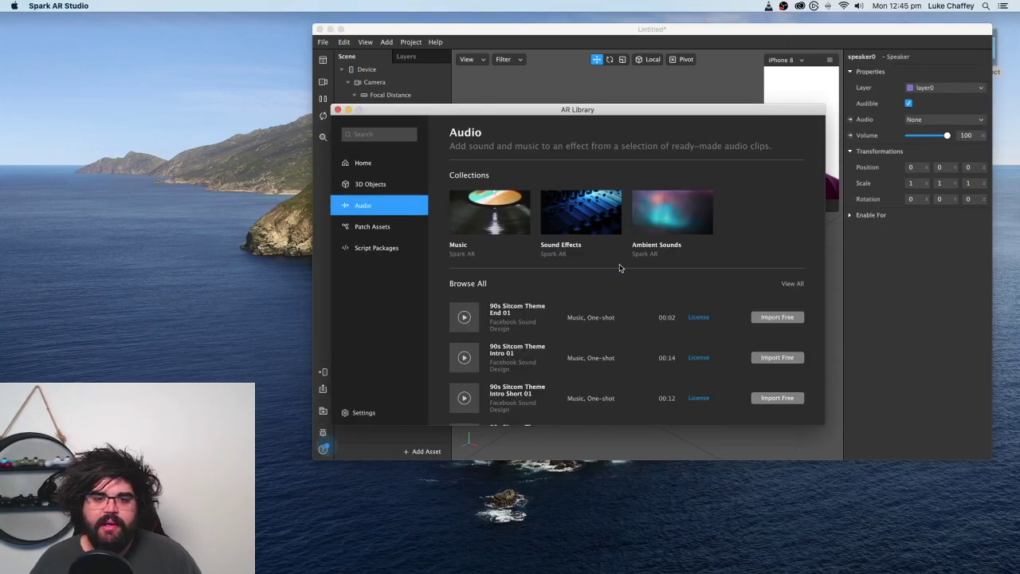
scroll(619, 266, down, 3)
Download a free sitcom theme clip from the library before reaching the start screen.
click(777, 255)
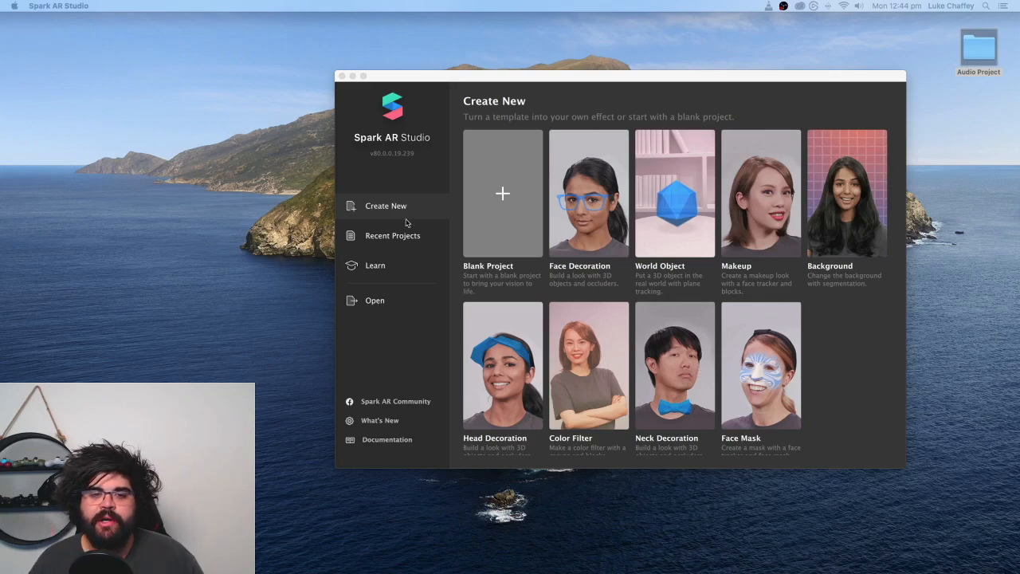
Start a new blank project and move its window into place.
click(513, 206)
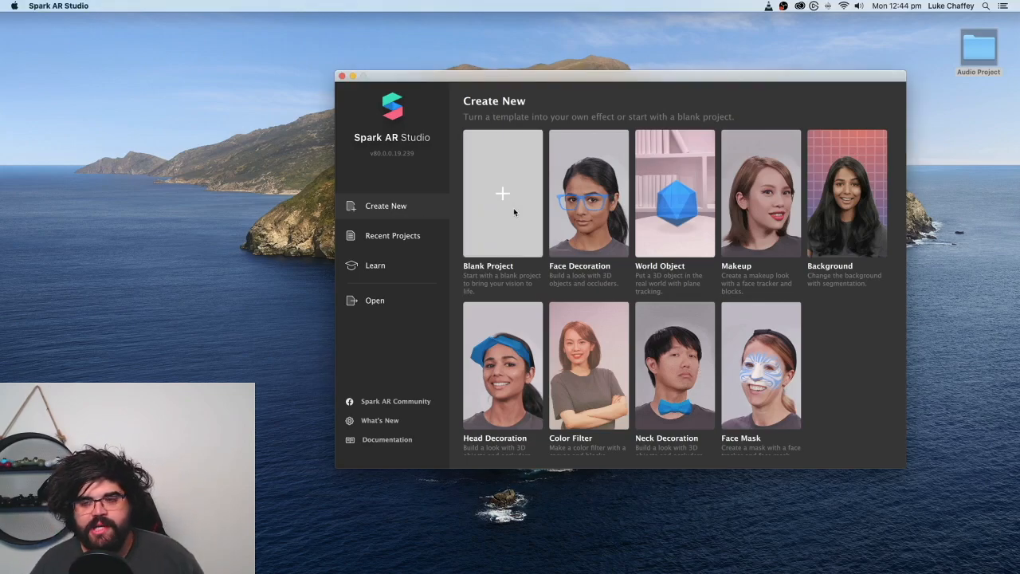
click(514, 211)
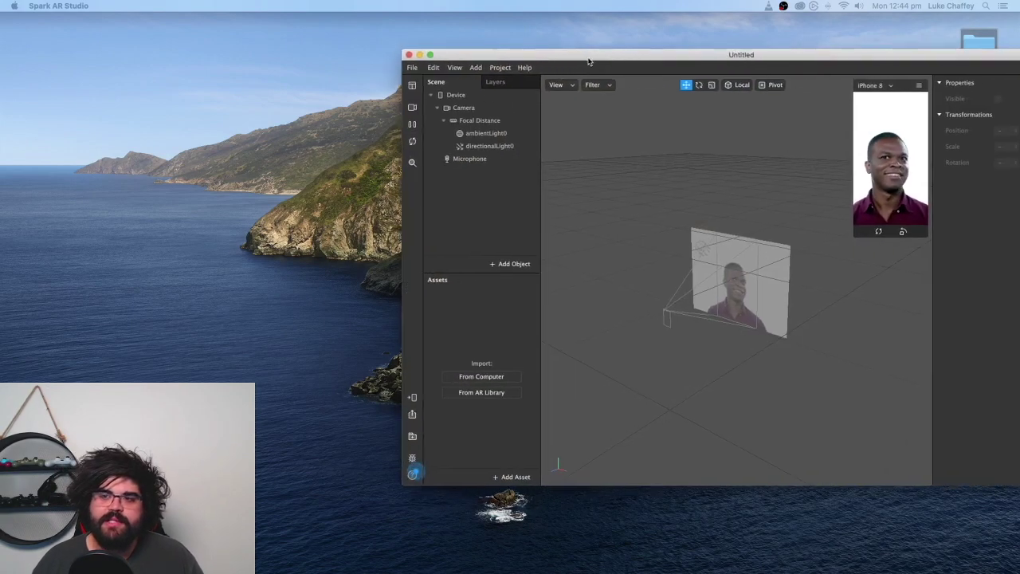
drag(589, 62, 498, 35)
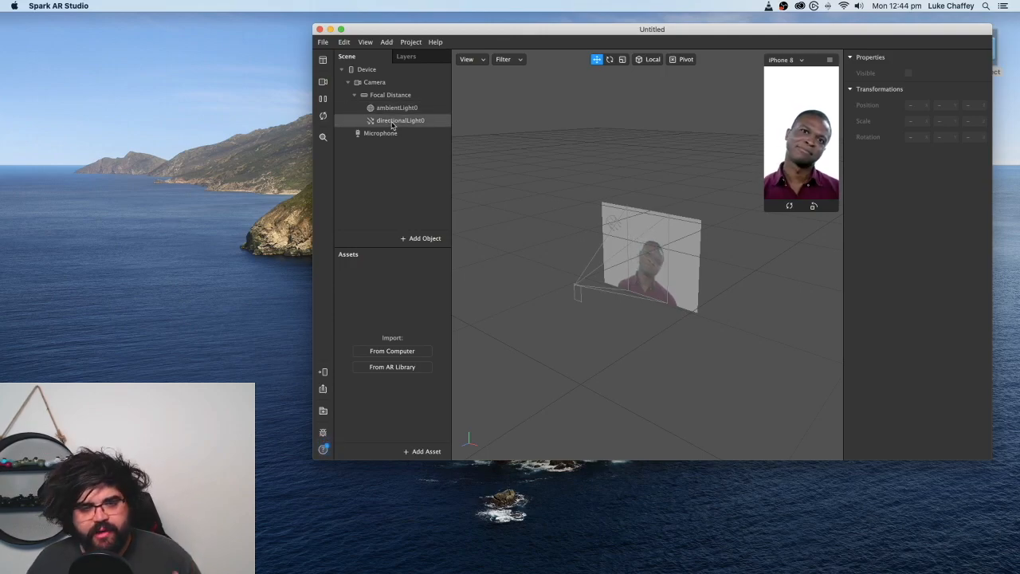
Add a face tracker to the scene with a checkered face mesh as its child.
click(428, 239)
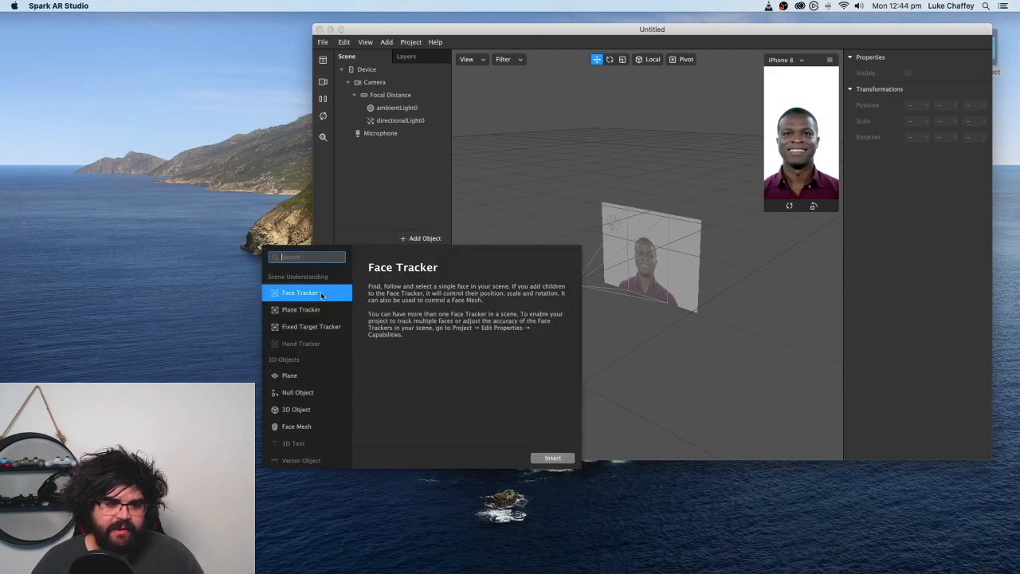
double_click(321, 293)
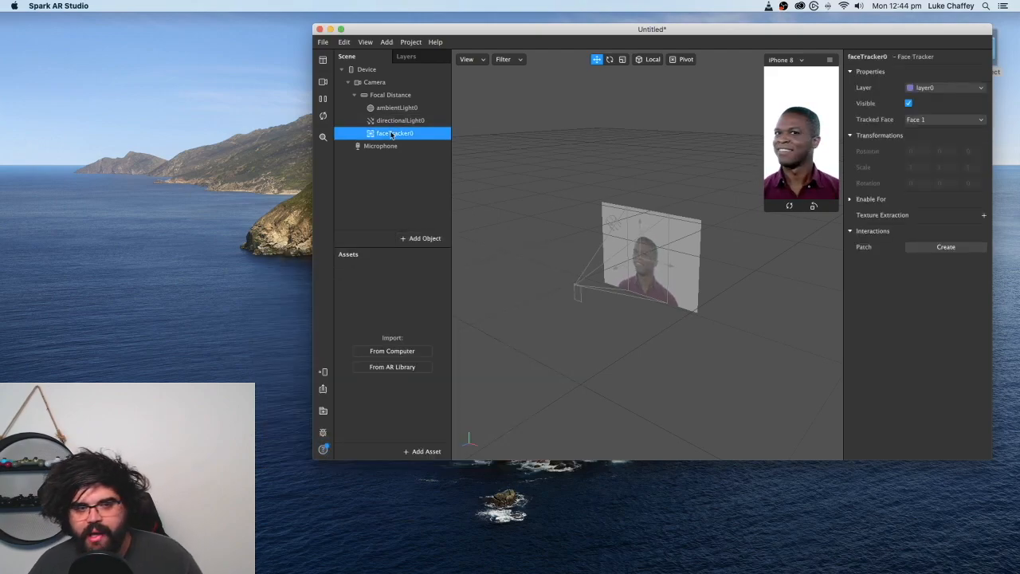
right_click(390, 135)
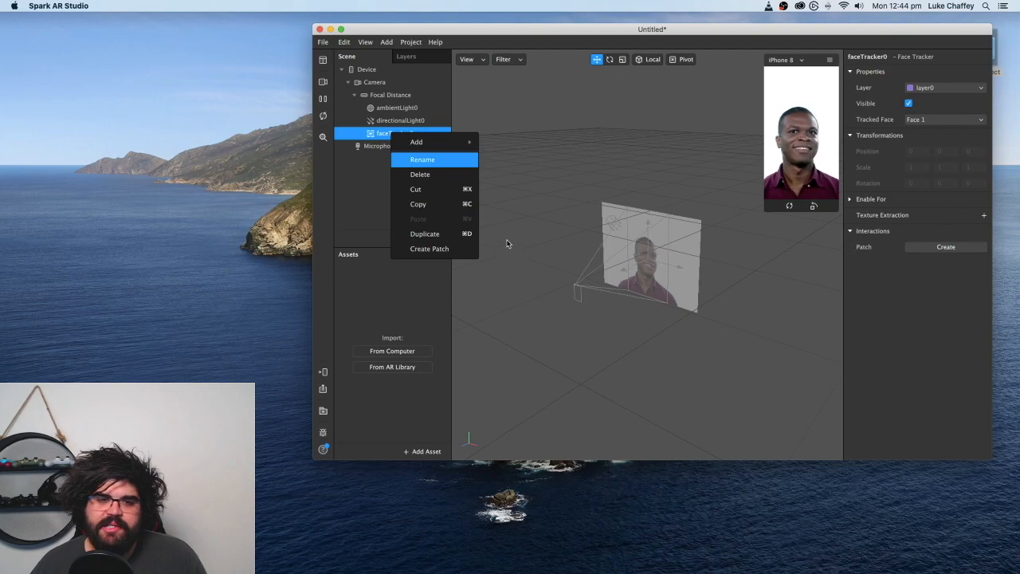
mouse_move(430, 142)
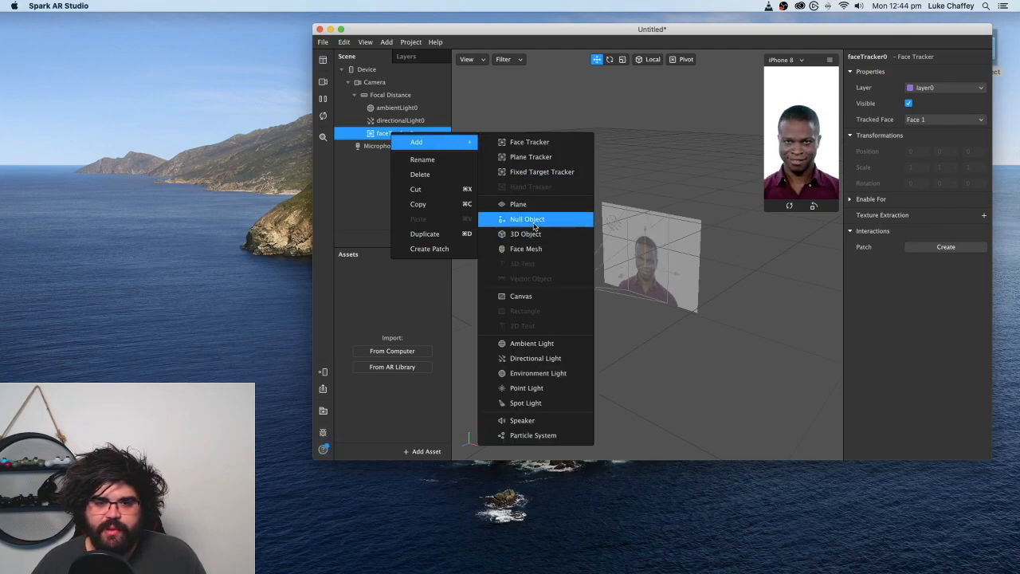
click(526, 249)
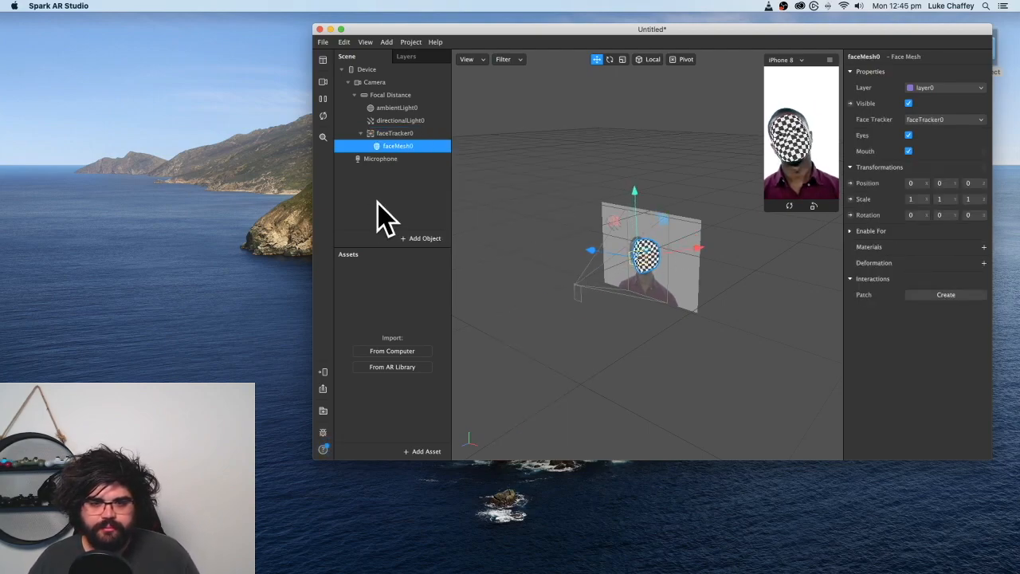
click(377, 205)
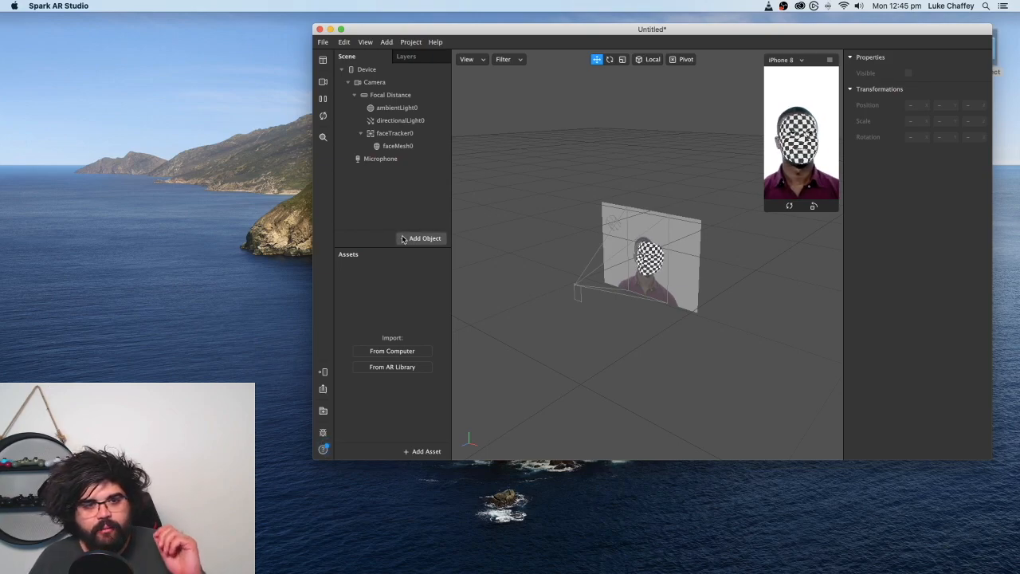
click(403, 239)
scroll(300, 398, down, 5)
scroll(299, 432, down, 2)
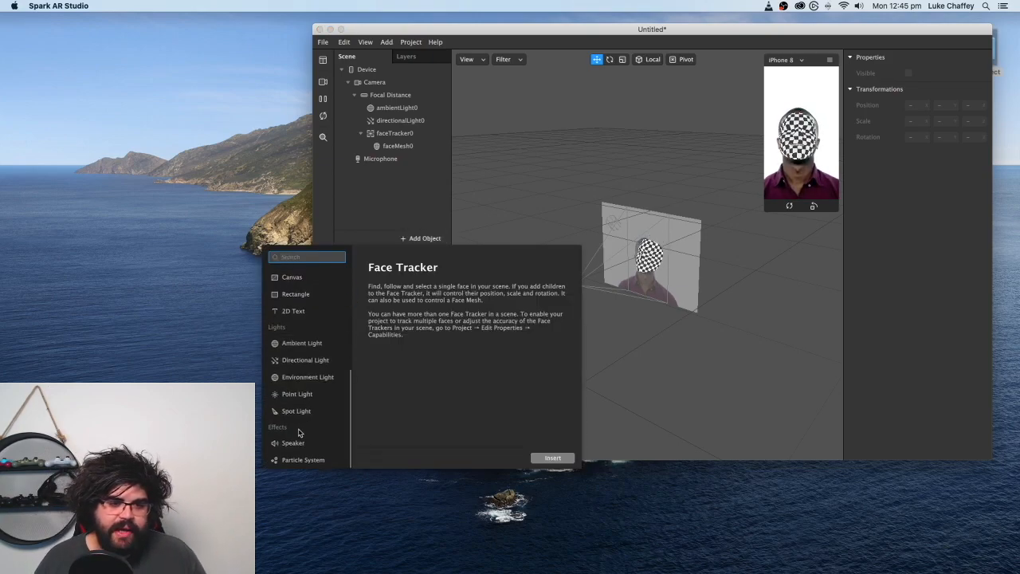
Add a speaker object to the scene and bring up the AR Library.
double_click(293, 442)
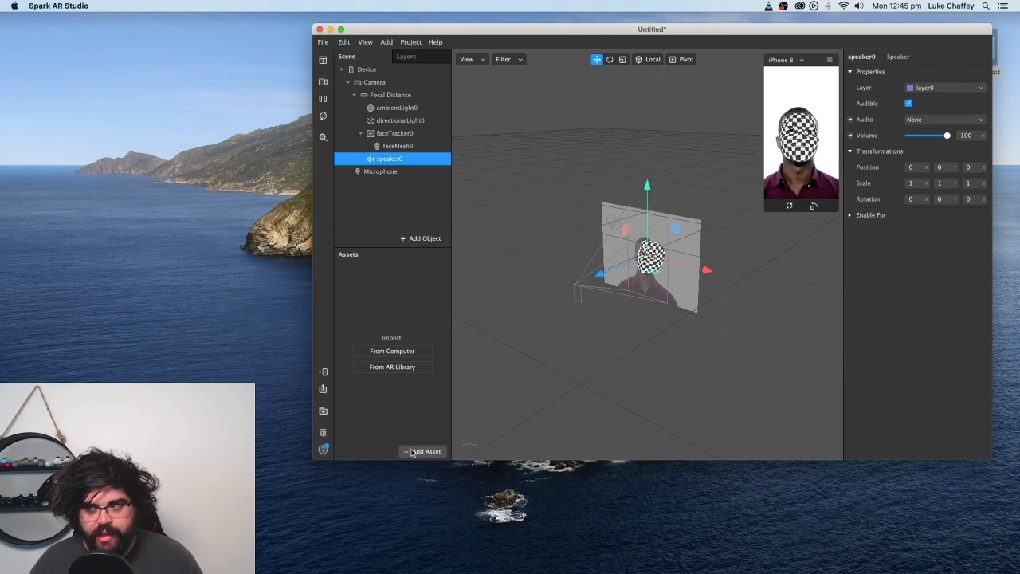
click(392, 367)
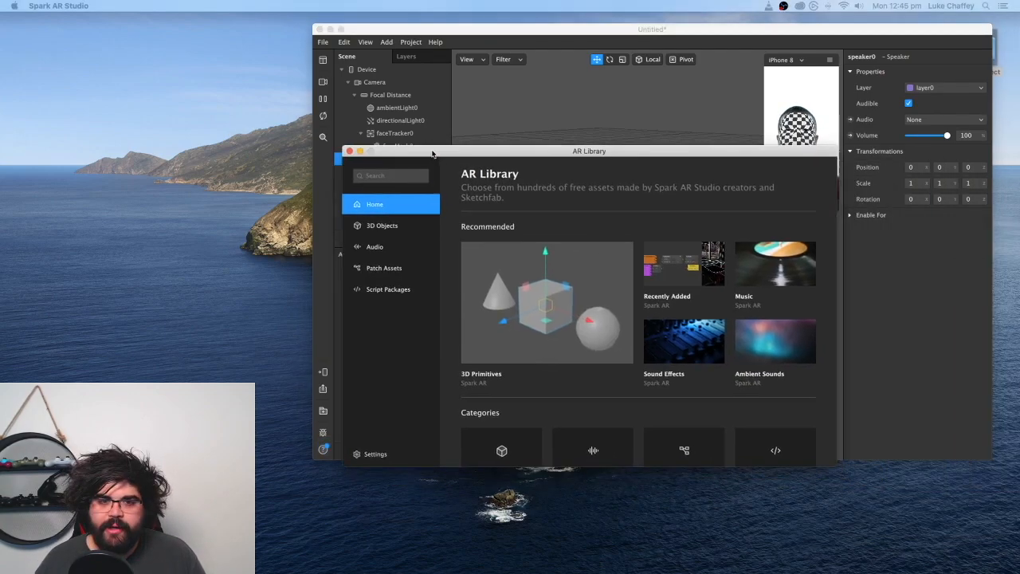
Import the free 90s Sitcom Theme Intro 01 clip from the library's Audio section.
click(365, 205)
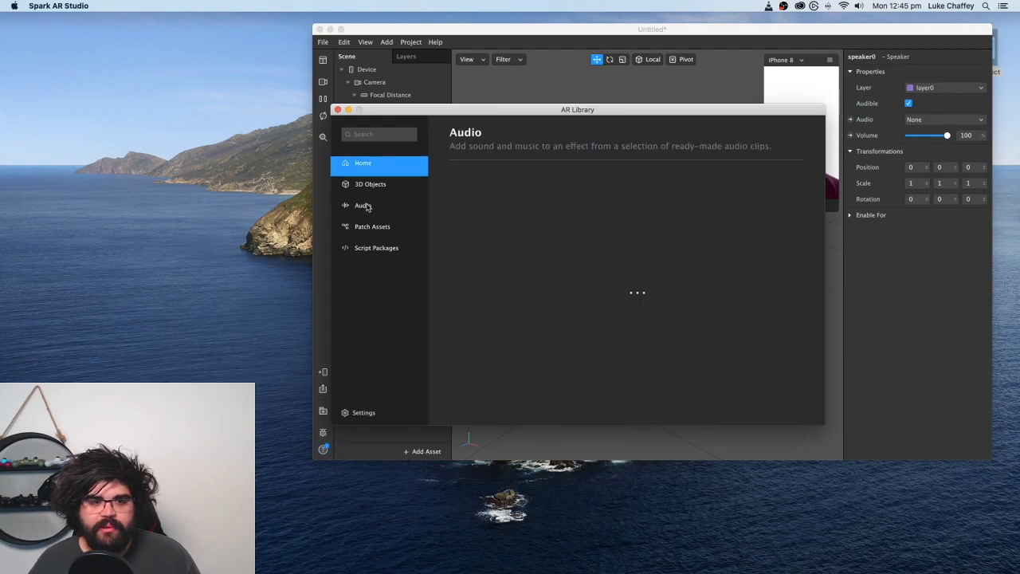
scroll(616, 265, down, 2)
scroll(615, 266, down, 1)
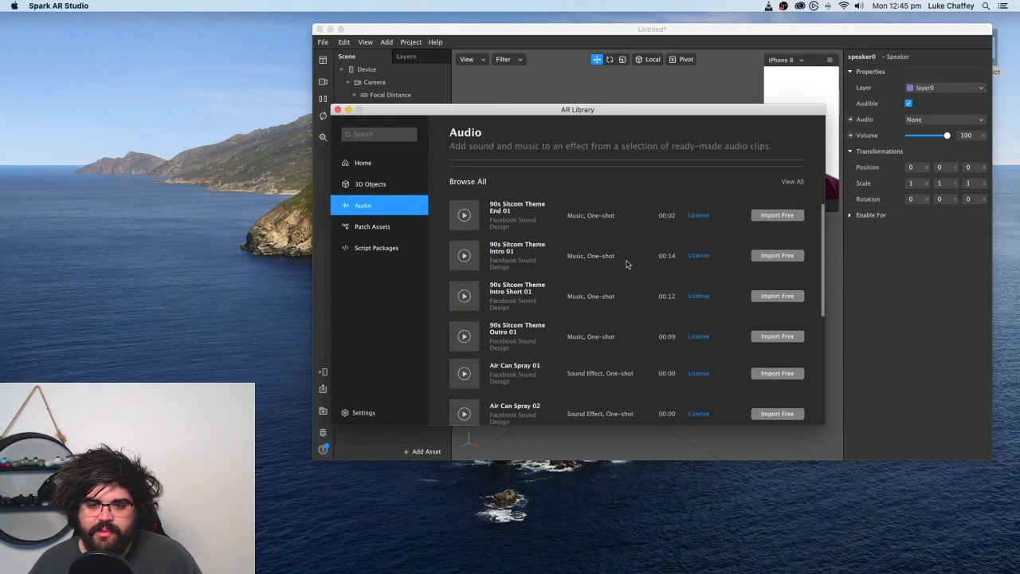
click(786, 256)
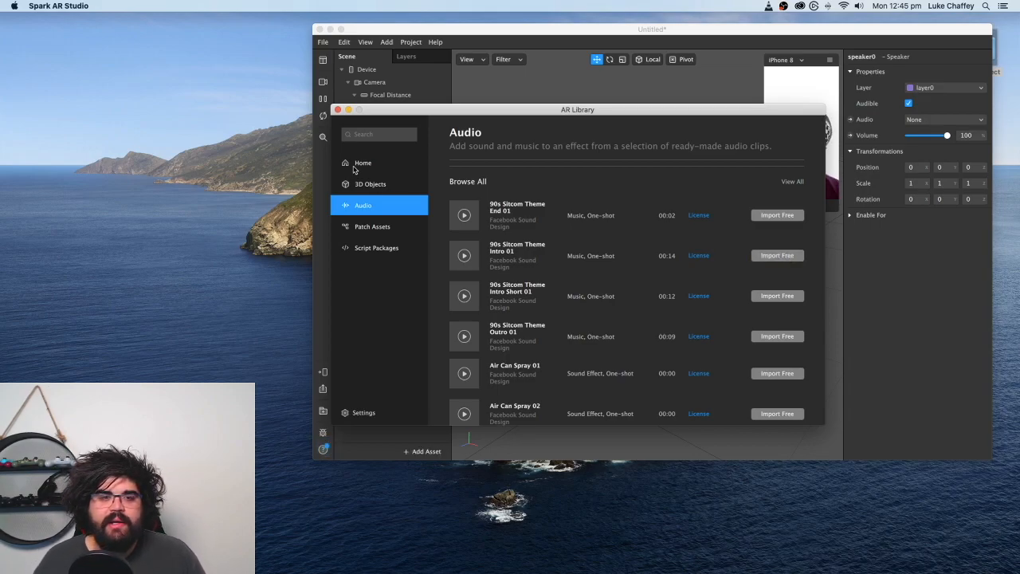
click(337, 109)
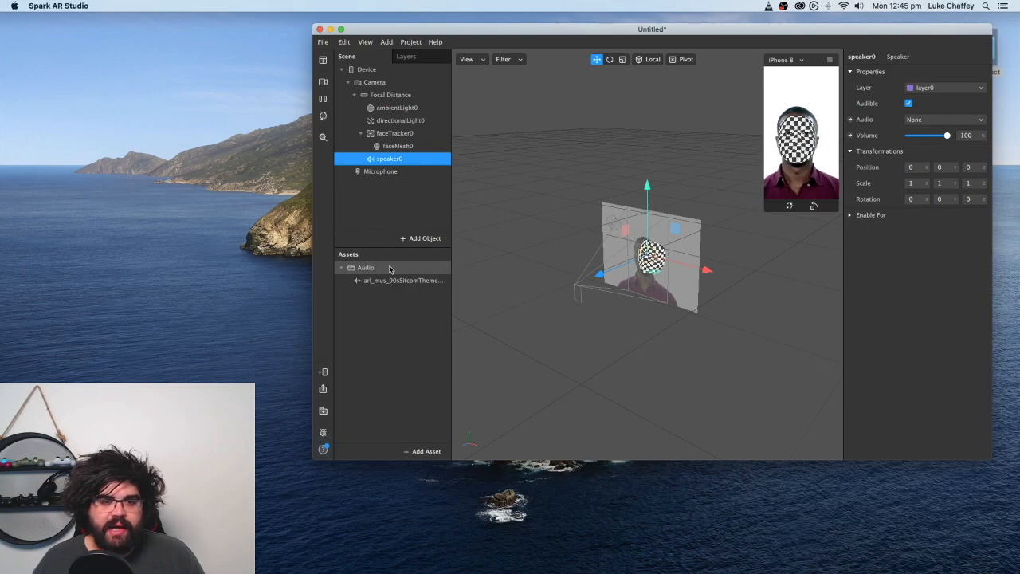
Preview the imported sitcom theme clip playing, then stop it.
click(365, 281)
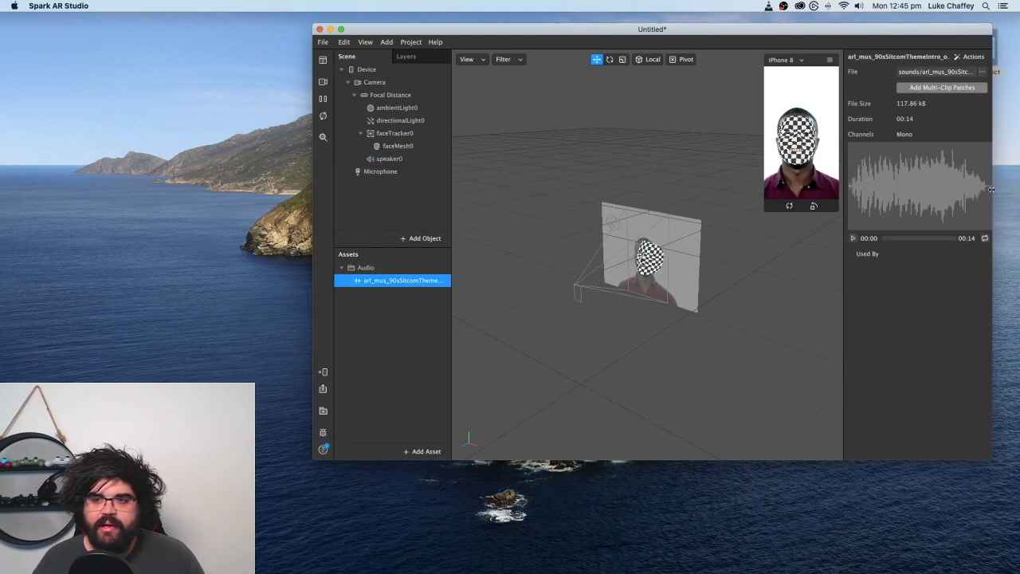
click(853, 239)
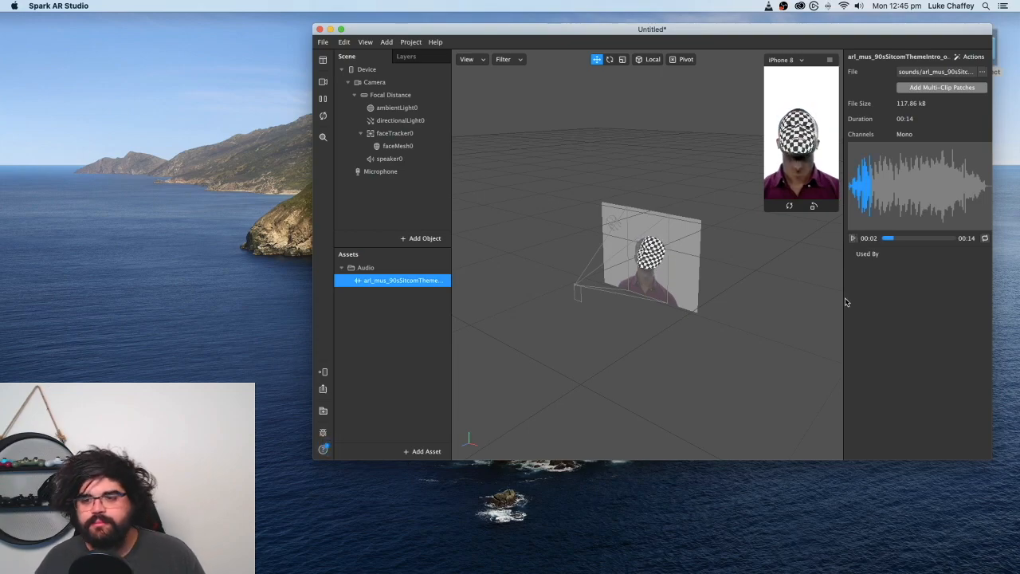
click(408, 414)
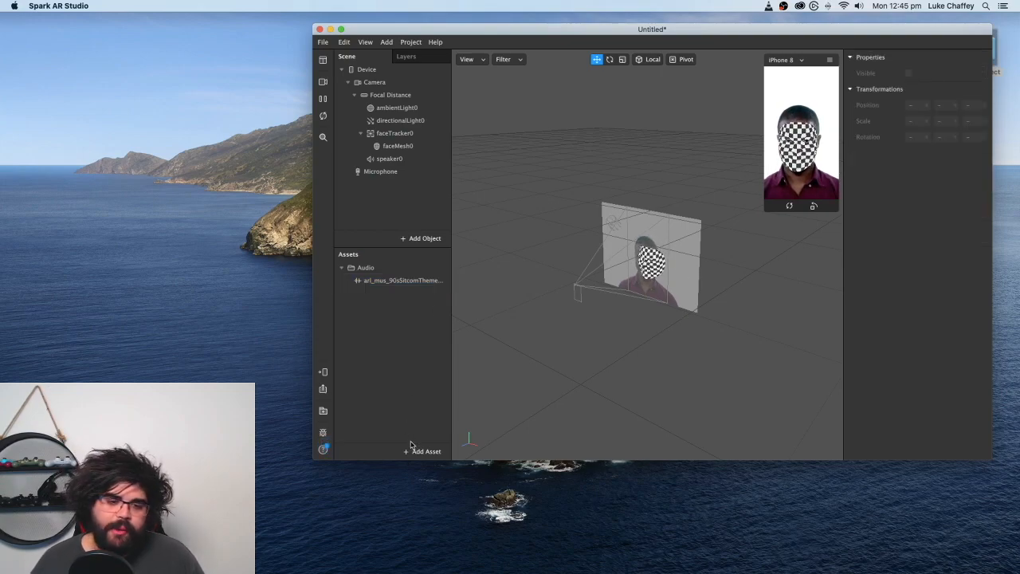
Create an audio playback controller asset with its default name.
click(415, 452)
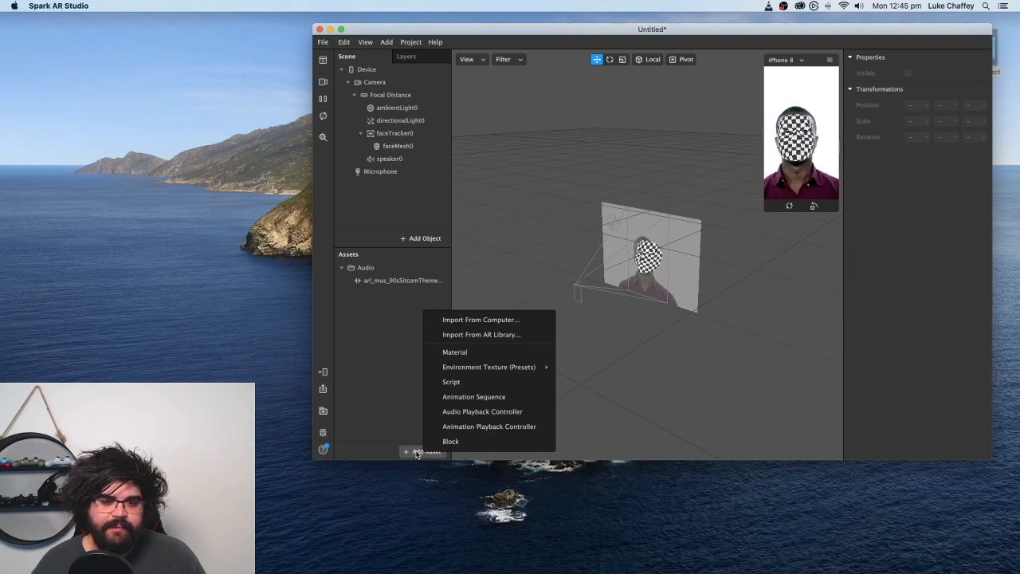
click(479, 413)
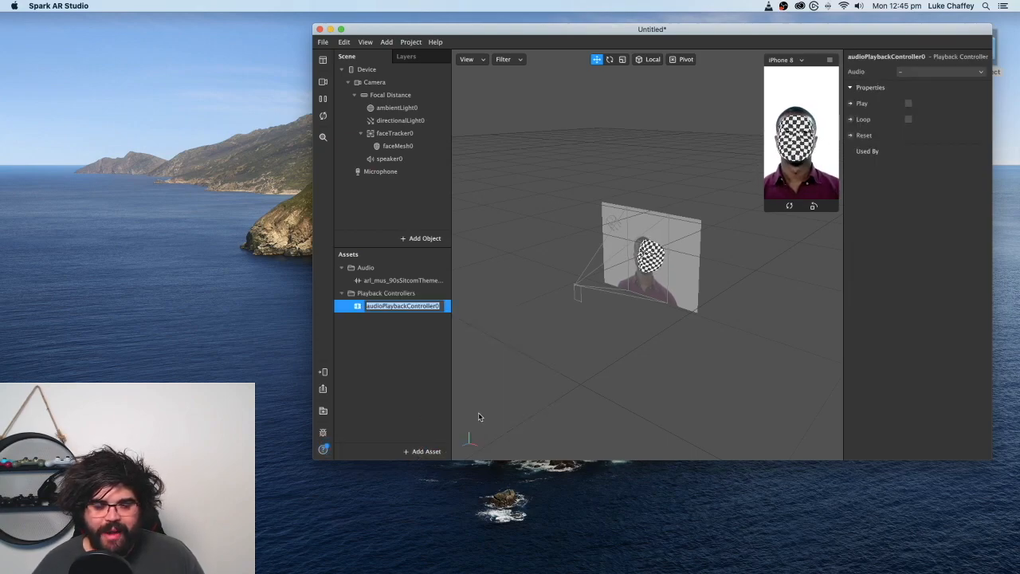
click(364, 311)
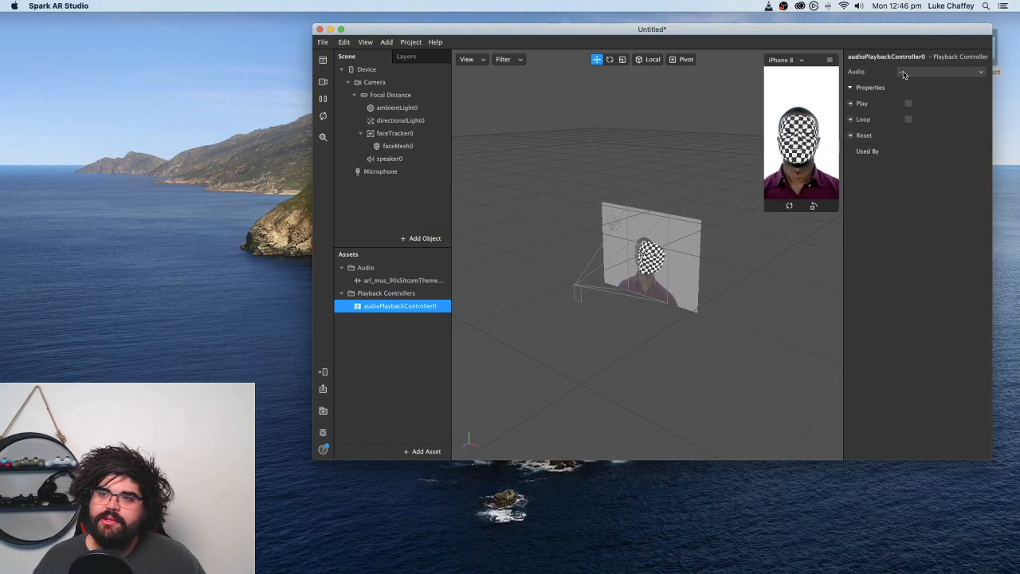
Link the sitcom theme m4a clip as the controller's audio.
click(906, 73)
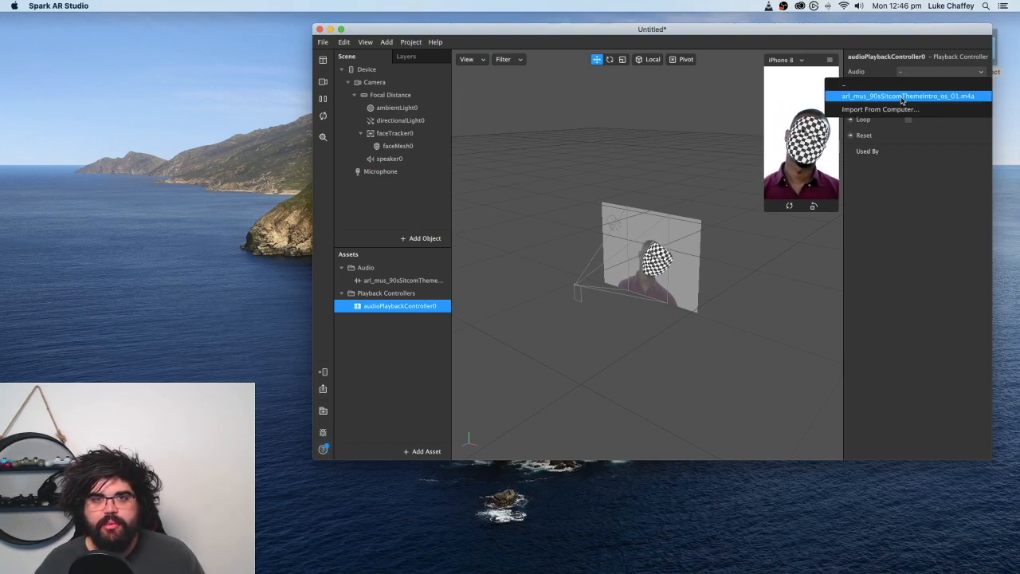
click(902, 96)
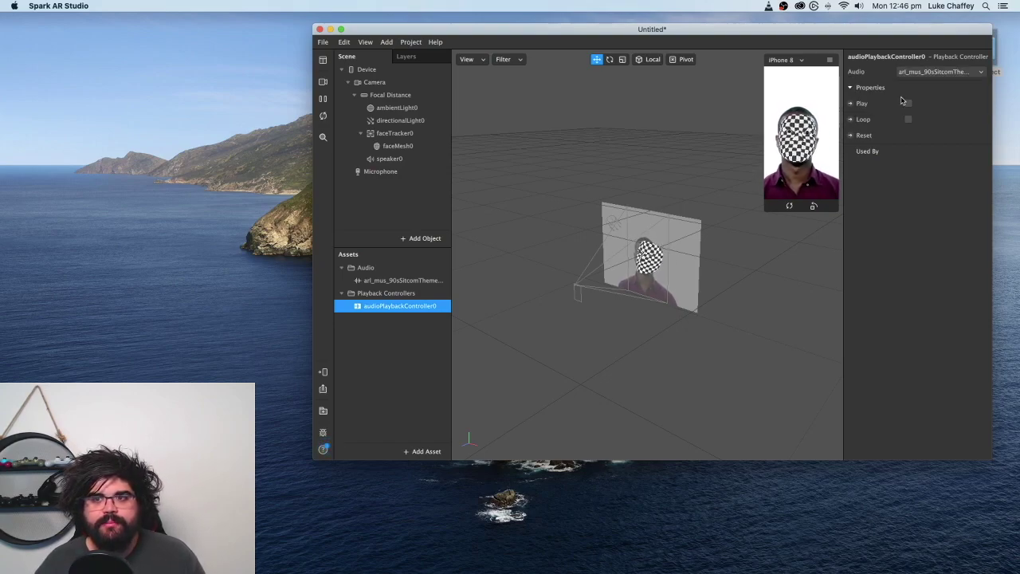
click(371, 160)
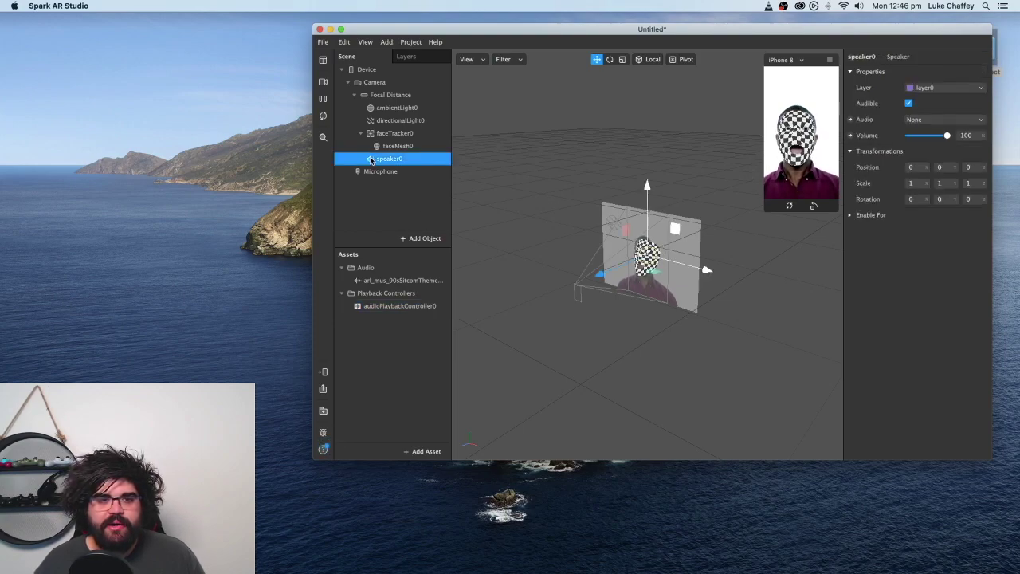
Set speaker0's audio source to audioPlaybackController0.
click(926, 121)
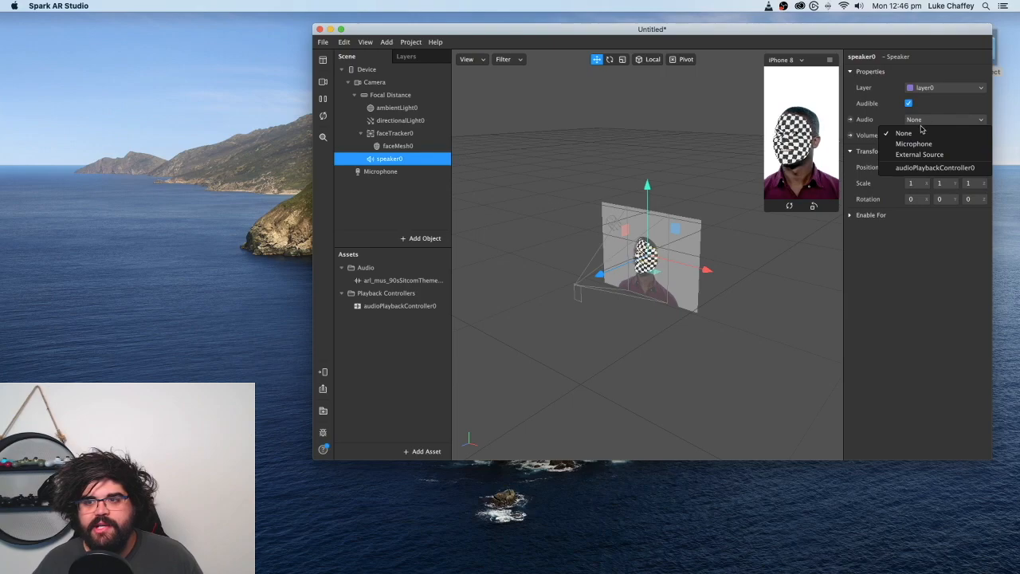
click(922, 168)
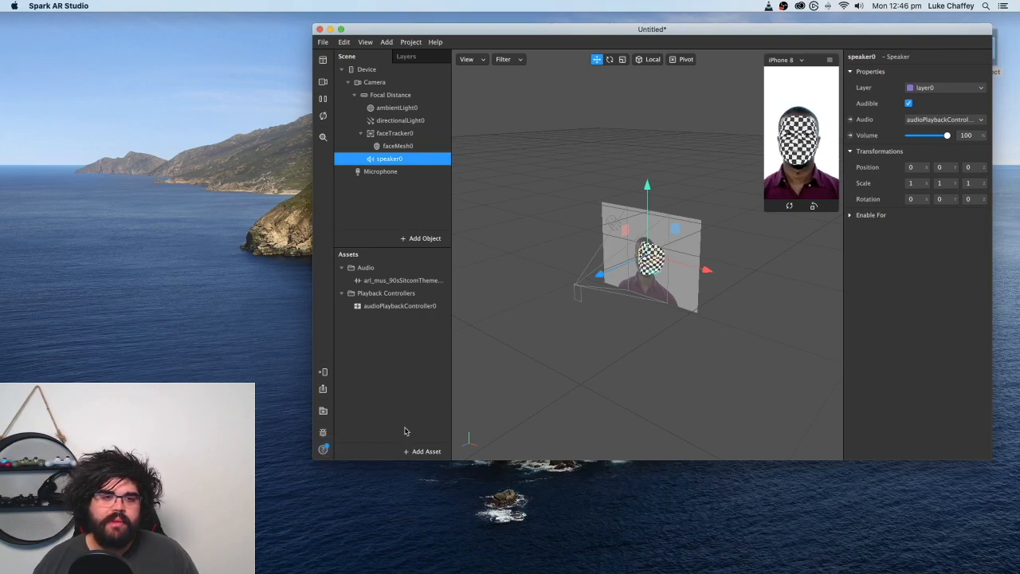
click(394, 134)
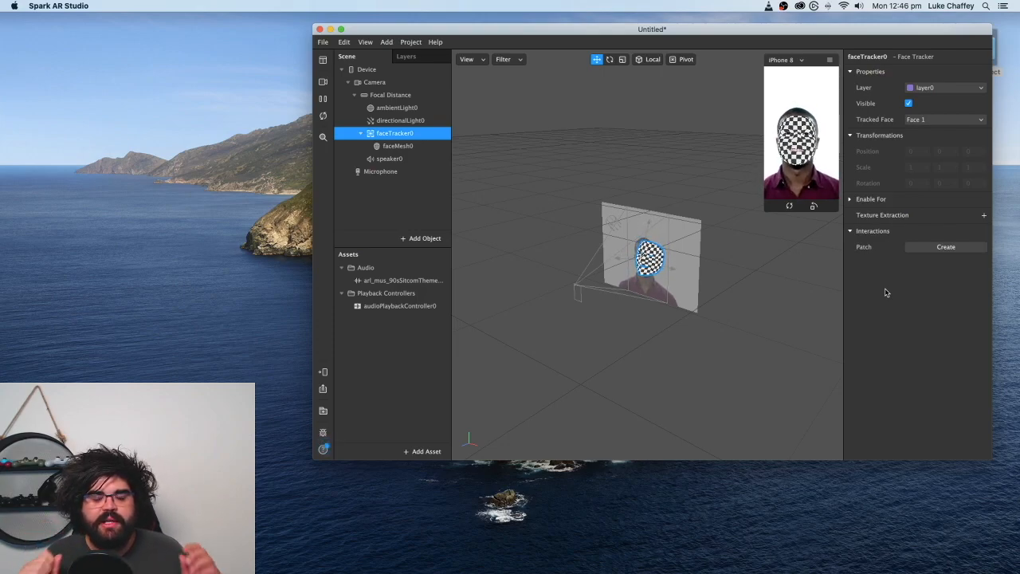
Create a Mouth Open interaction patch from faceTracker0 and inspect the playback controller.
click(947, 248)
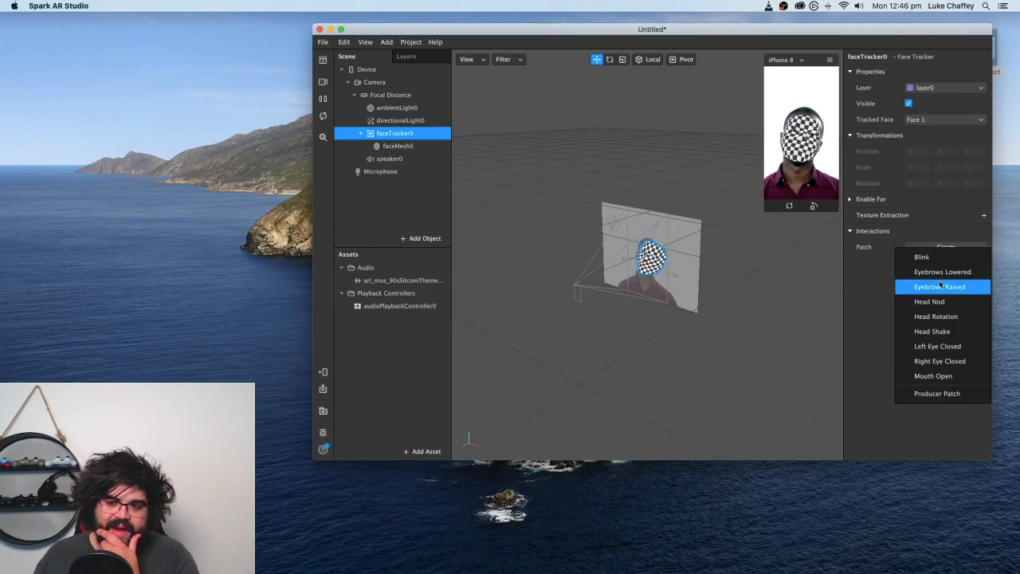
click(933, 376)
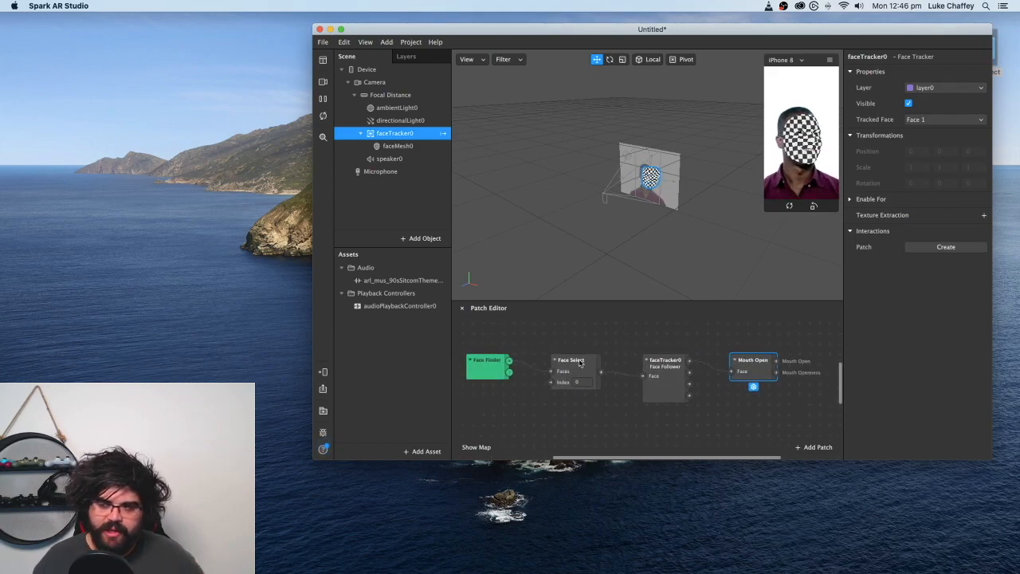
scroll(691, 378, right, 2)
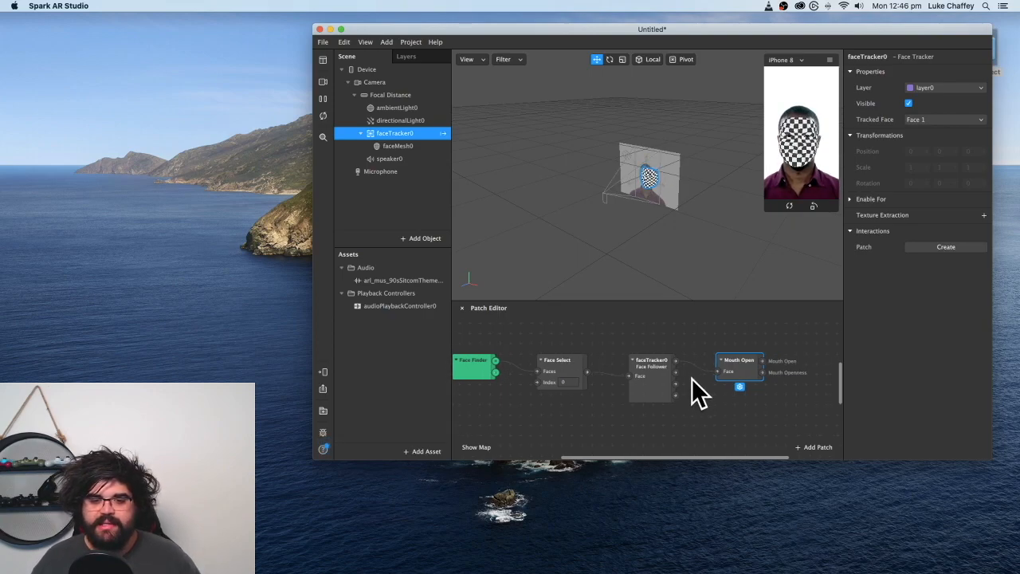
scroll(691, 379, right, 2)
scroll(691, 381, right, 5)
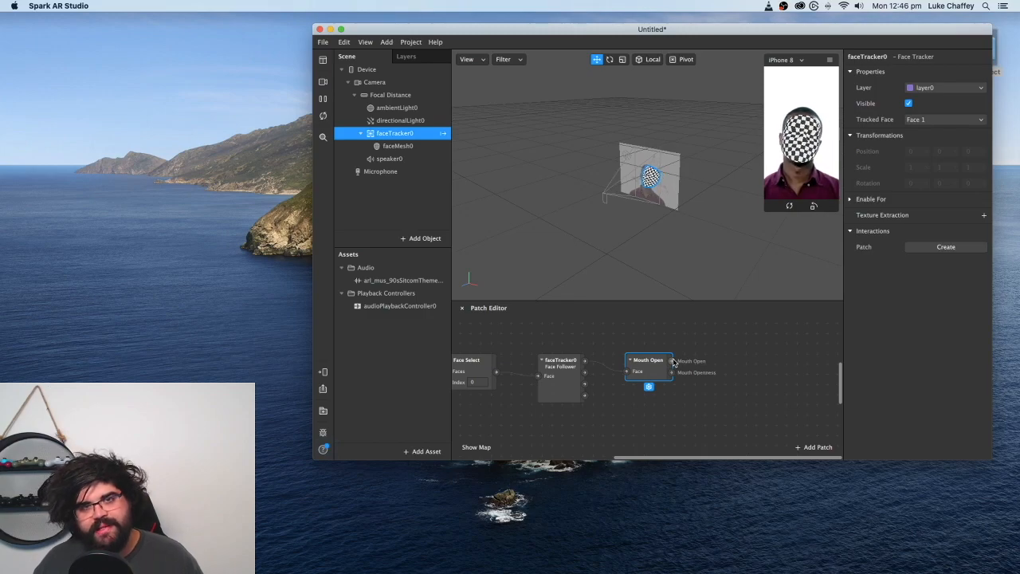
click(406, 158)
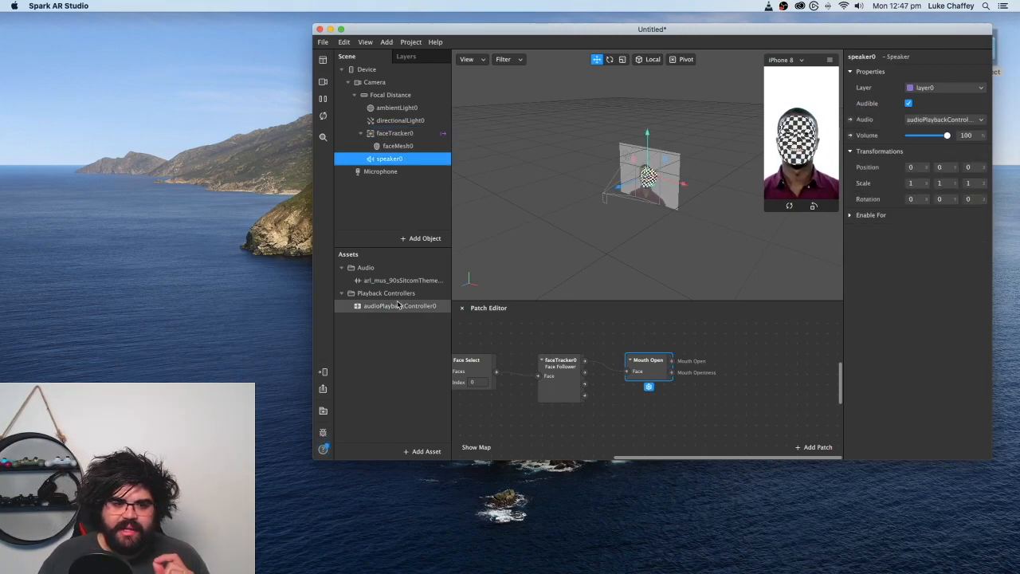
click(397, 306)
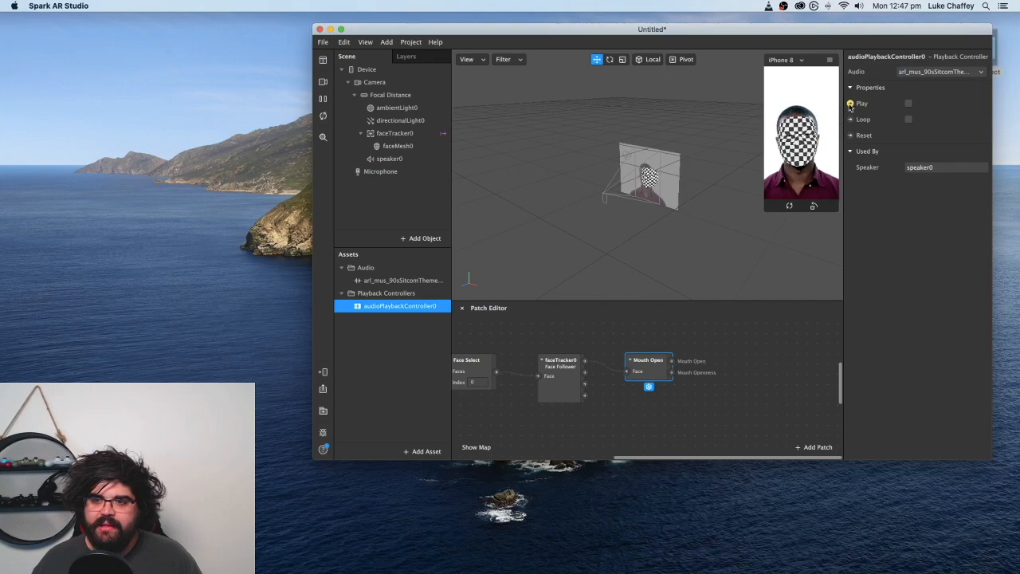
Add the controller's Play and Reset properties as patches and space them apart.
click(850, 105)
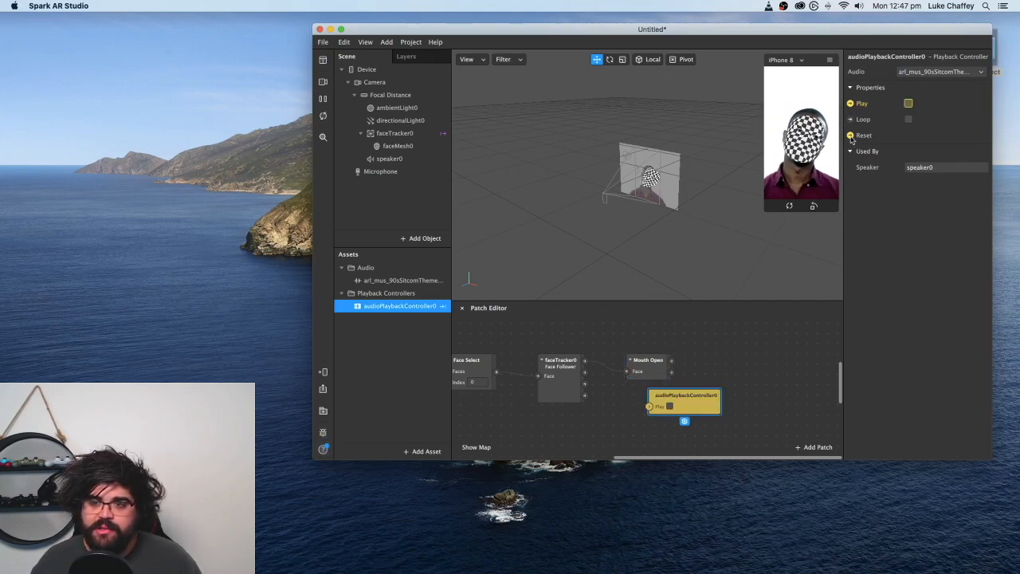
click(850, 137)
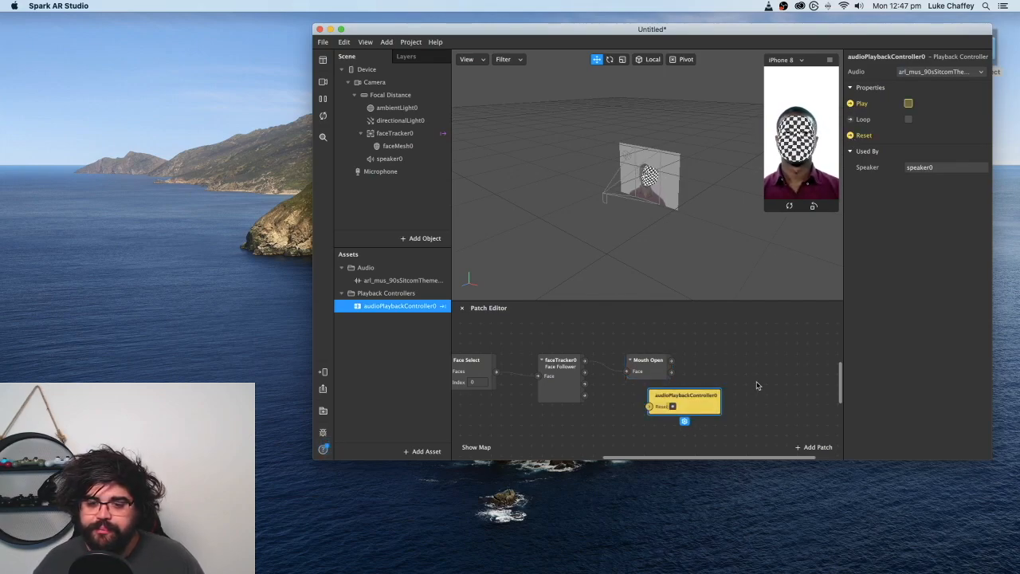
drag(681, 400, 767, 416)
drag(713, 395, 793, 361)
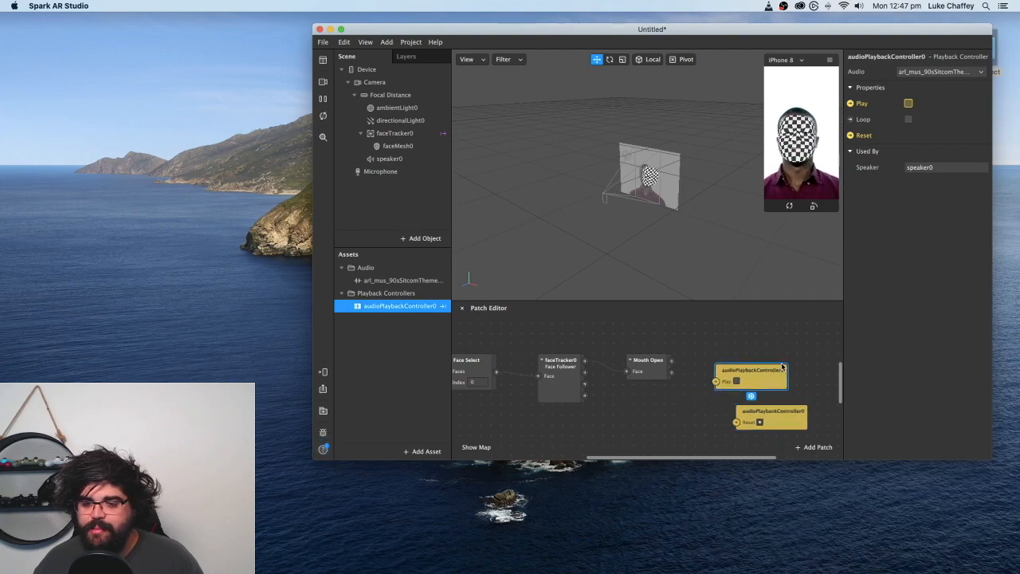
scroll(717, 351, right, 5)
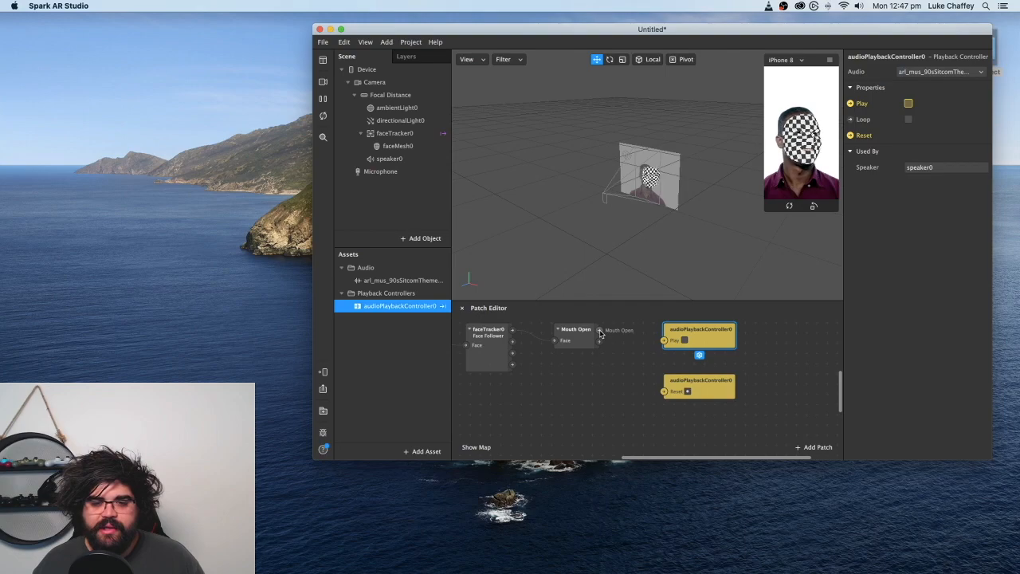
Connect Mouth Open to Play directly and to Reset through a Pulse patch.
drag(600, 334, 609, 334)
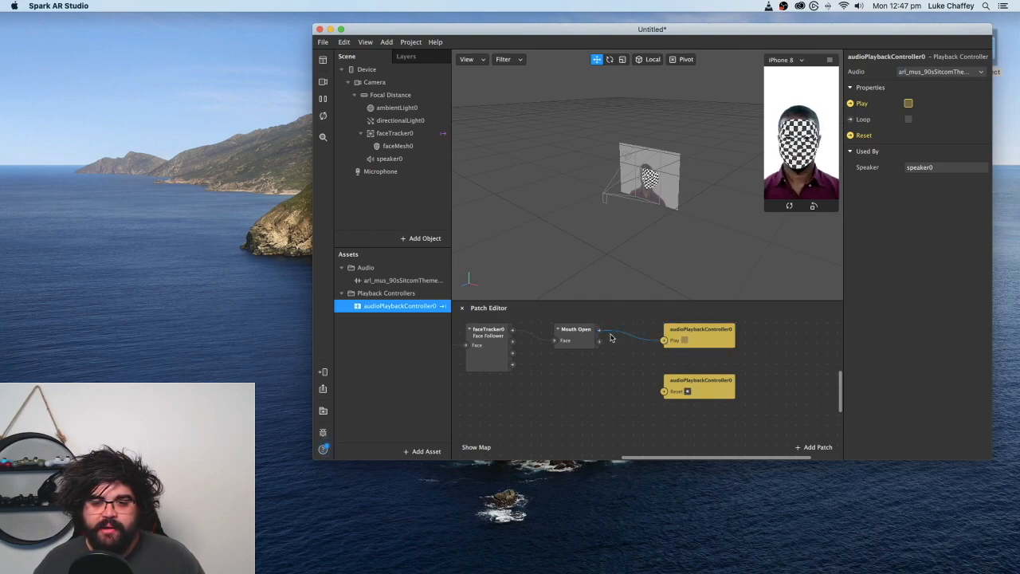
drag(663, 392, 665, 392)
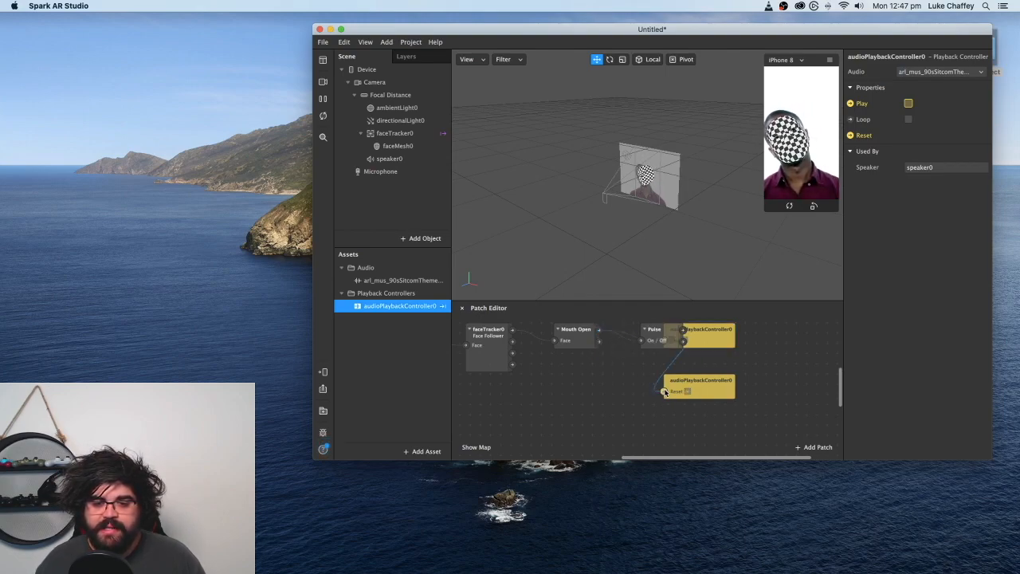
drag(661, 331, 631, 381)
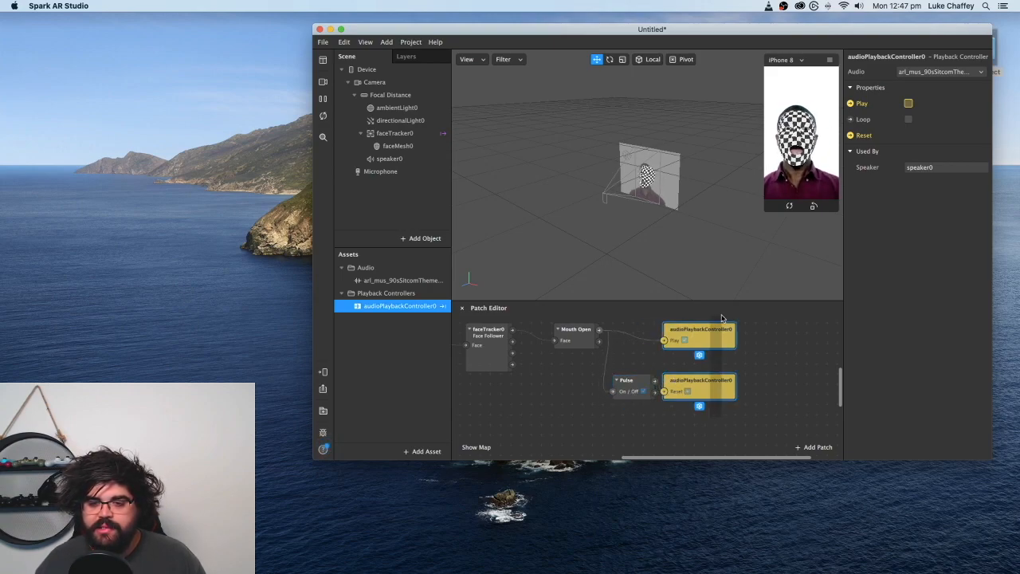
mouse_move(708, 409)
mouse_down()
mouse_move(717, 318)
mouse_move(733, 337)
mouse_up()
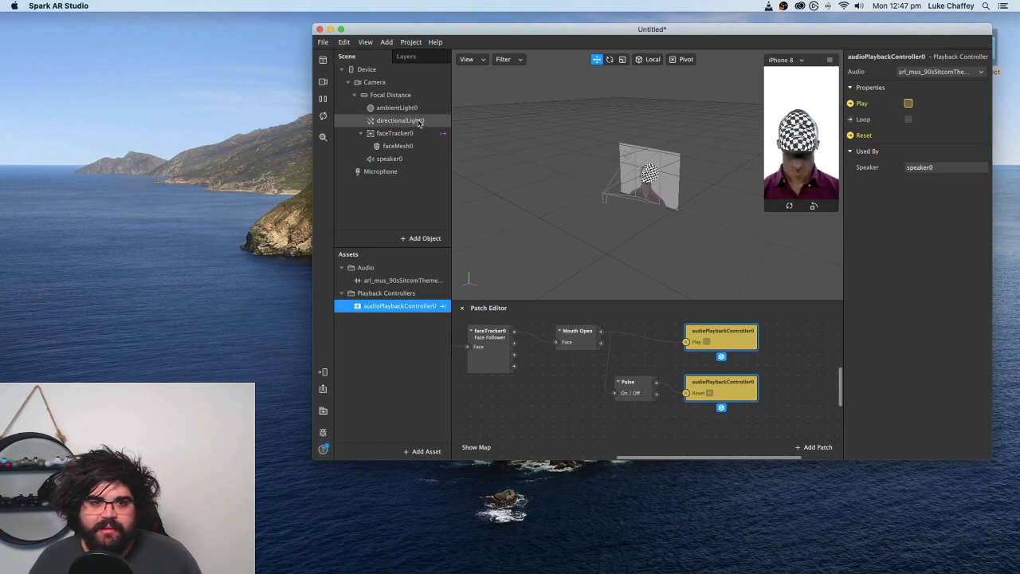
Switch the preview to the C922 Pro Stream Webcam and test the mouth-open sound.
click(322, 81)
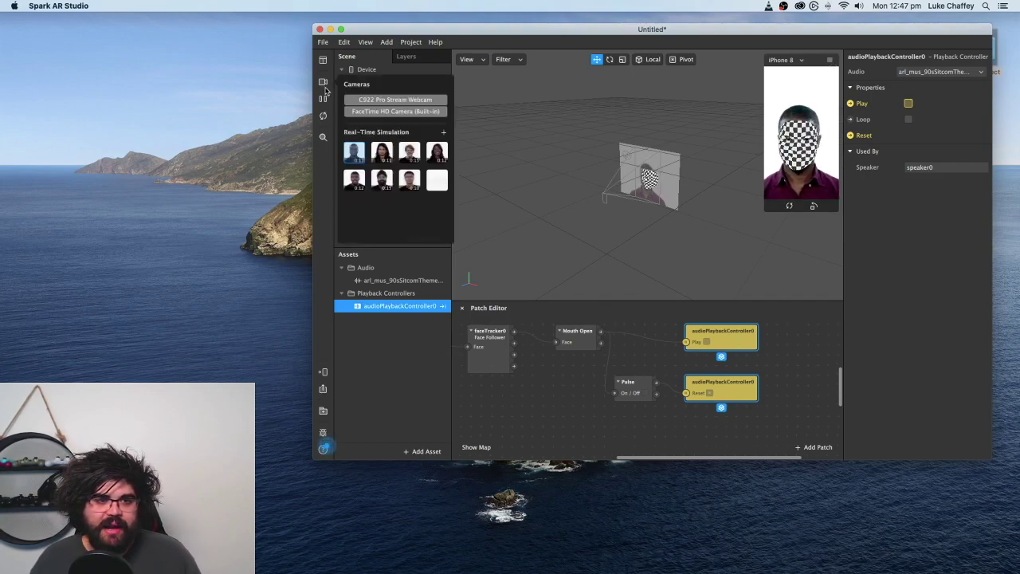
click(388, 100)
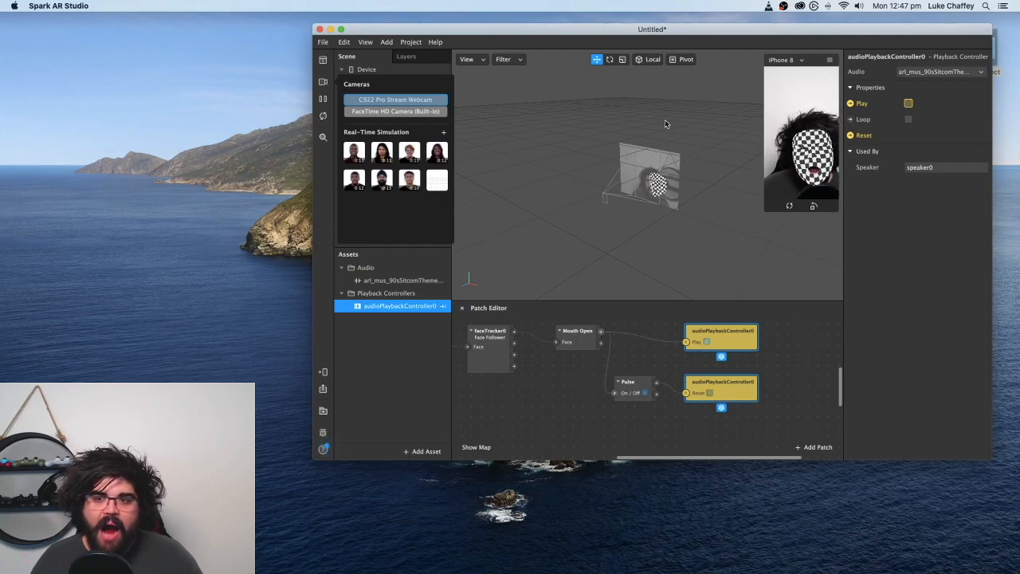
click(640, 338)
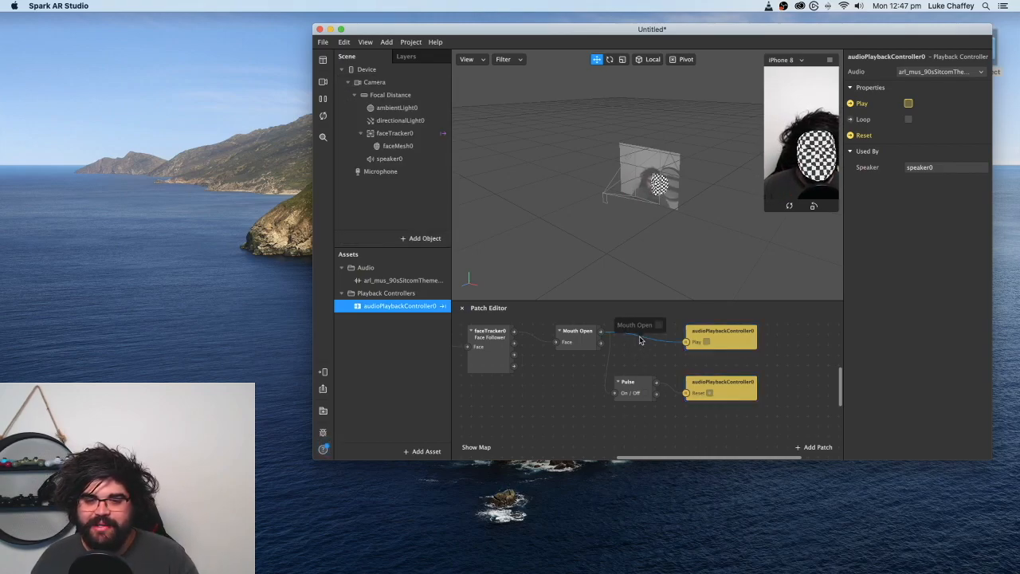
Delete the Mouth Open connections and shift the Pulse and controller patches right.
key(BackSpace)
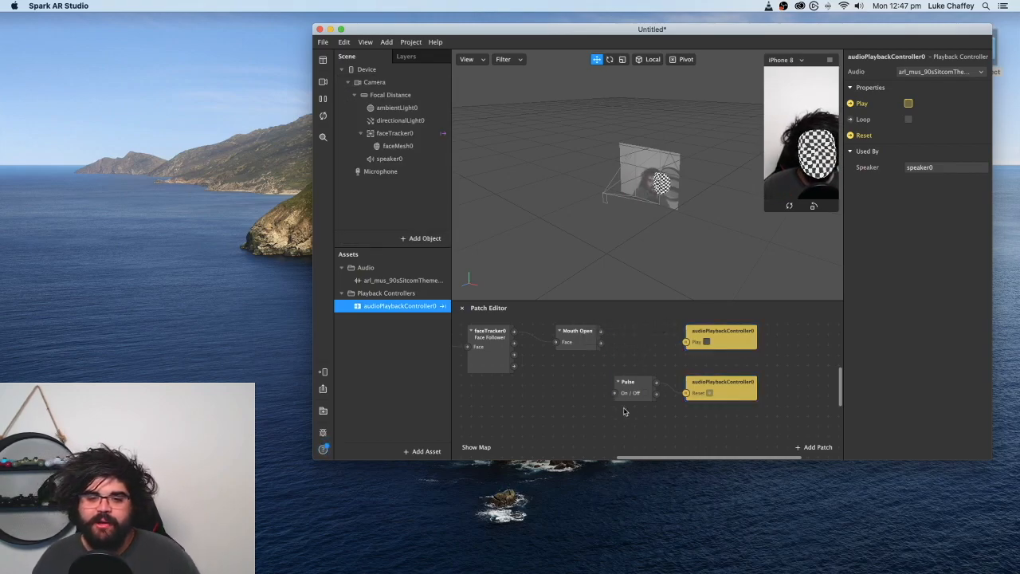
drag(636, 408, 767, 320)
scroll(717, 350, right, 2)
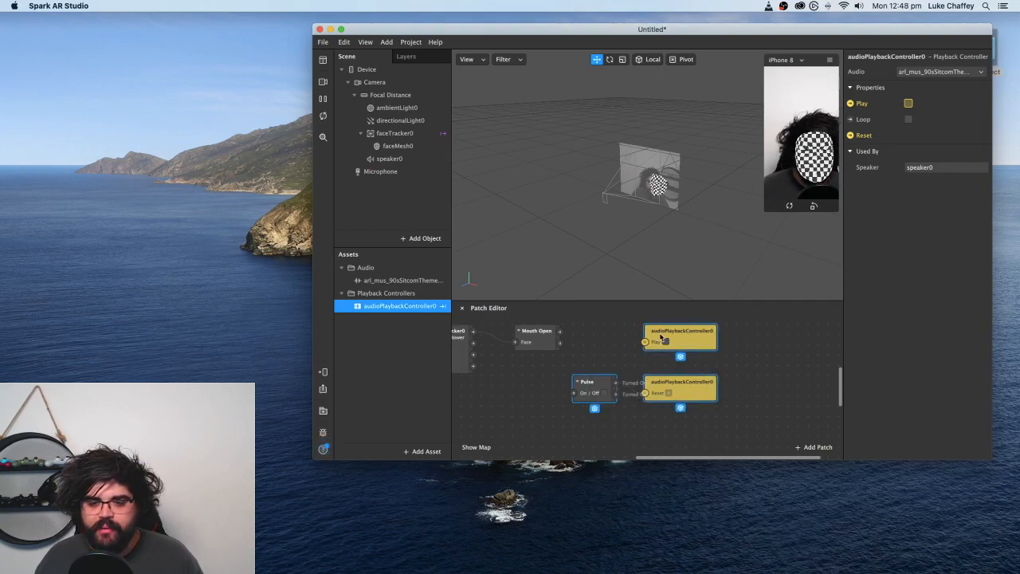
drag(663, 338, 800, 338)
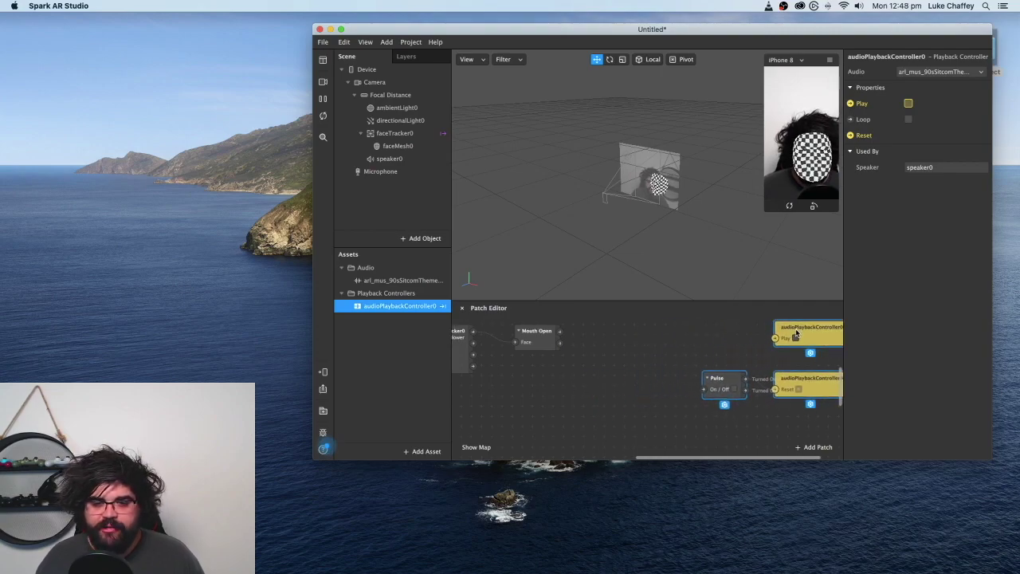
click(579, 343)
Add a Switch patch from the patch search and place it clear of the Pulse.
right_click(579, 342)
text(siw)
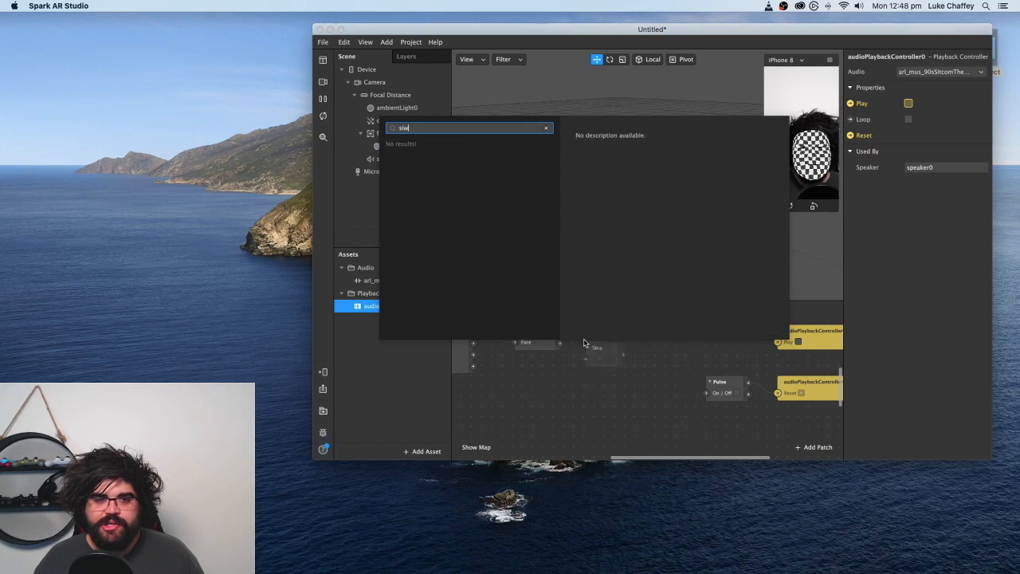
key(BackSpace)
key(BackSpace)
text(wit)
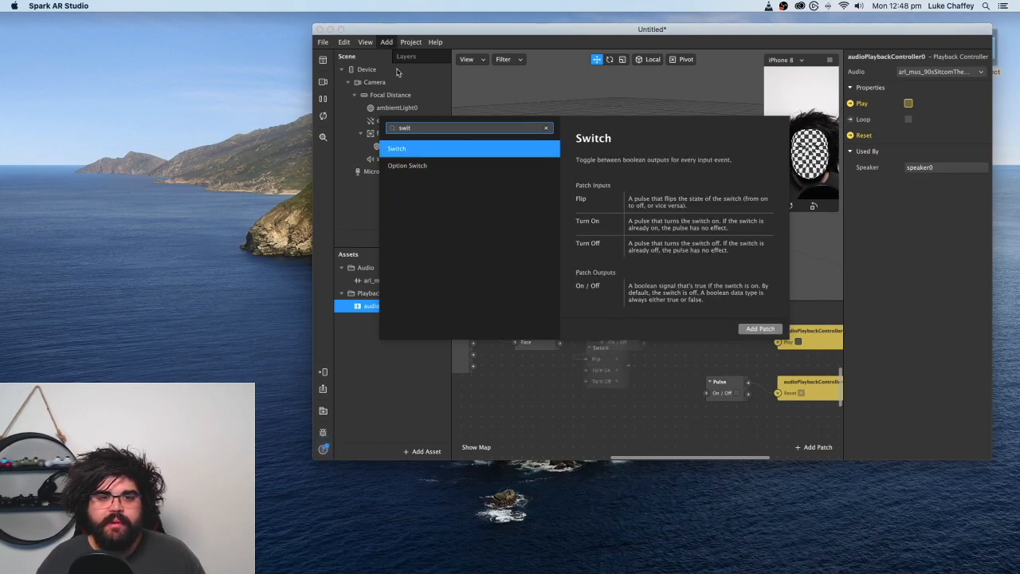
click(420, 152)
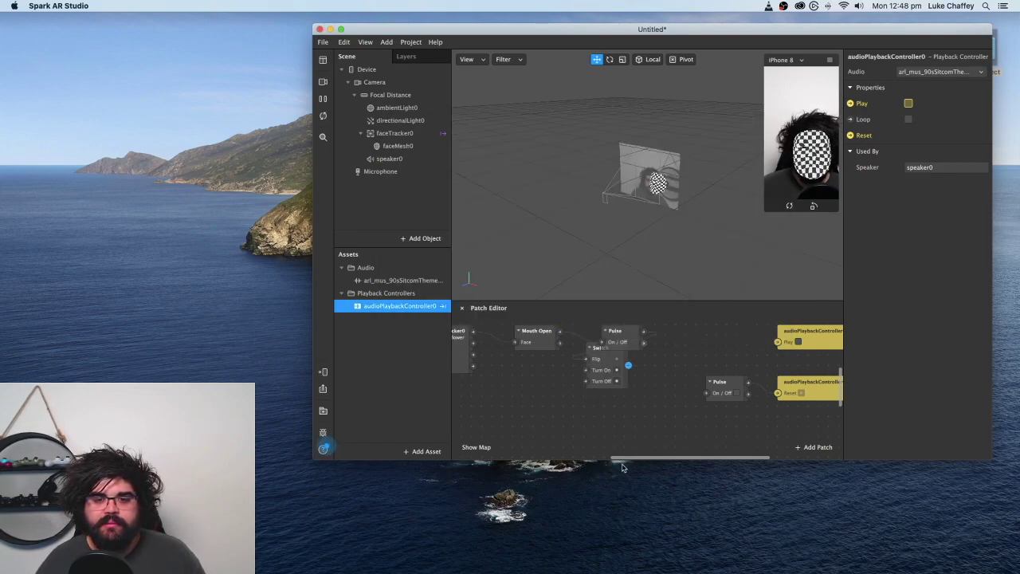
click(597, 338)
drag(601, 382, 680, 366)
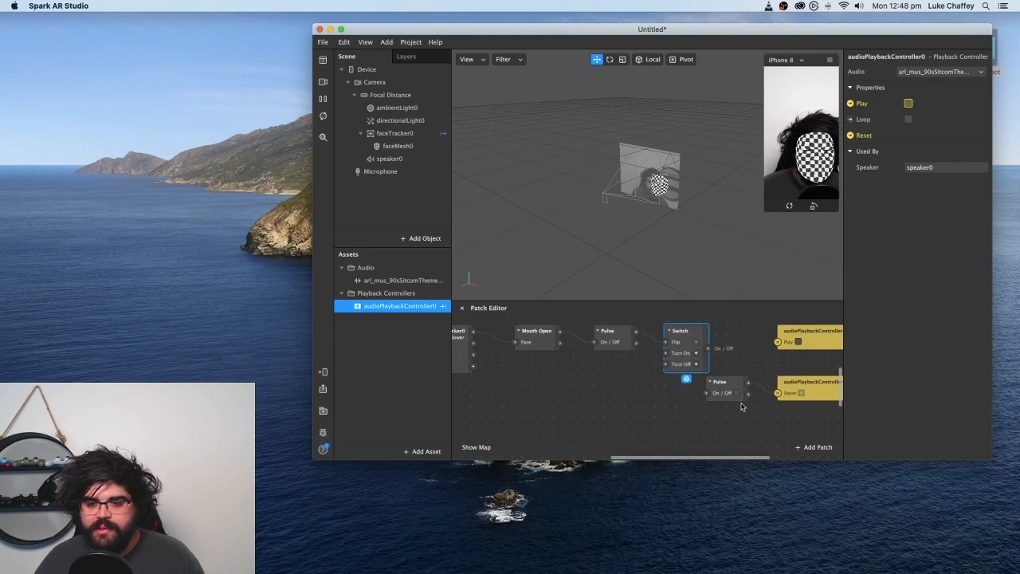
scroll(739, 408, right, 3)
Wire Switch's Turn On output to the controller's Play input and toward the Pulse.
mouse_move(603, 348)
mouse_down()
mouse_move(671, 342)
mouse_move(619, 406)
mouse_up()
drag(699, 346, 738, 346)
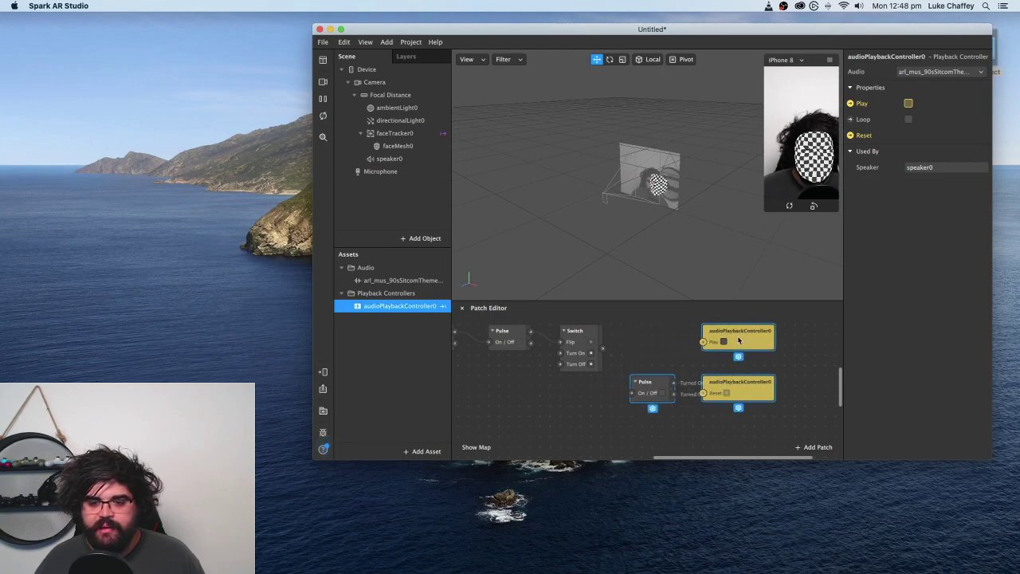
click(625, 363)
drag(603, 348, 647, 346)
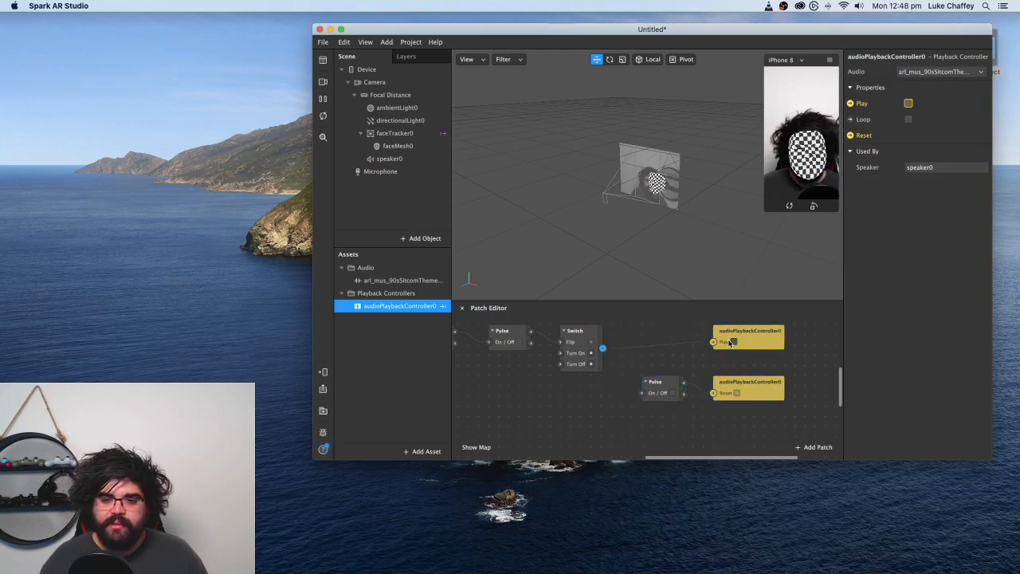
drag(715, 344, 712, 345)
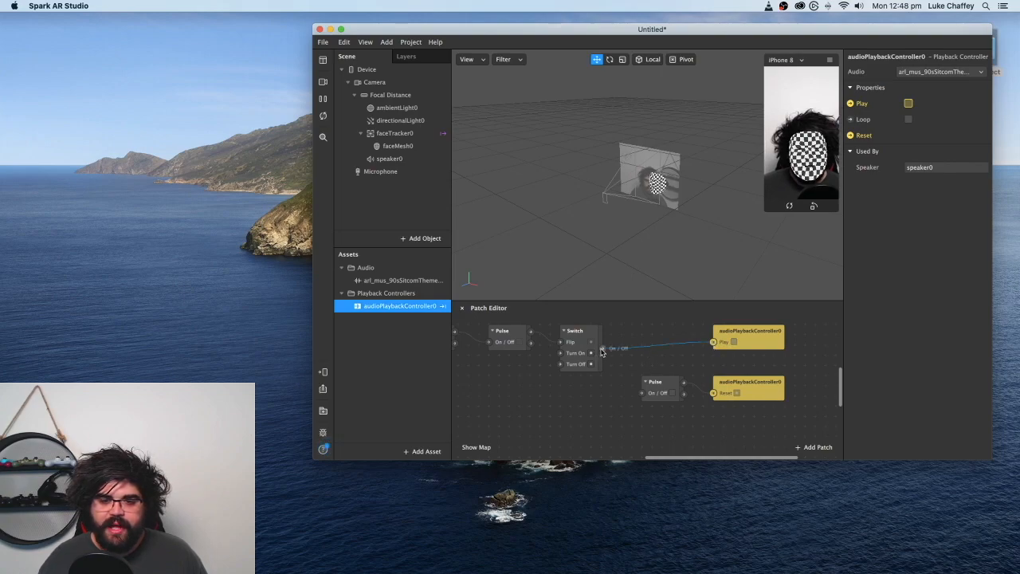
drag(639, 396, 635, 390)
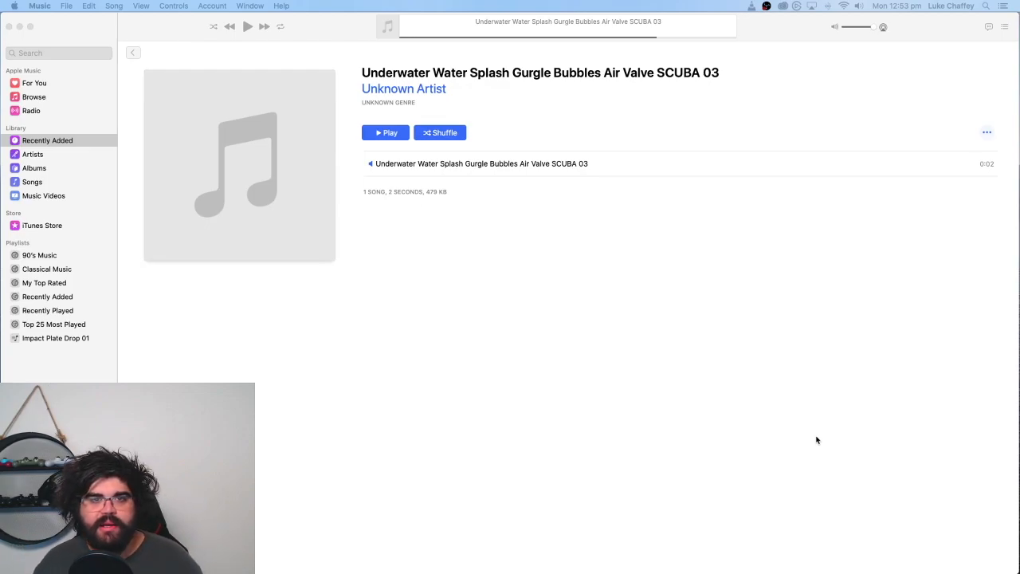
Bring the Music window forward on the SCUBA 03 track and pull down the Music menu.
click(703, 389)
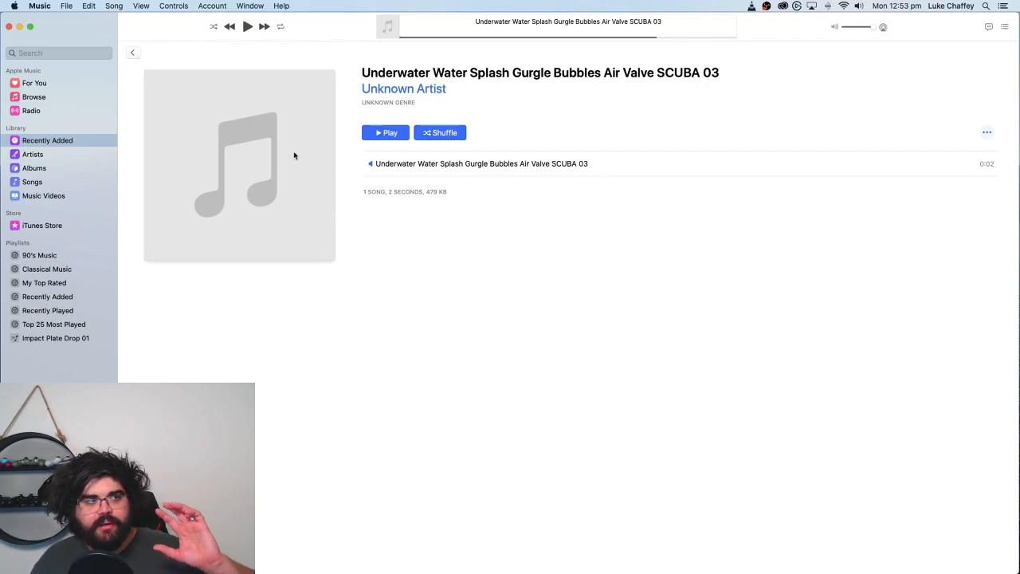
click(64, 5)
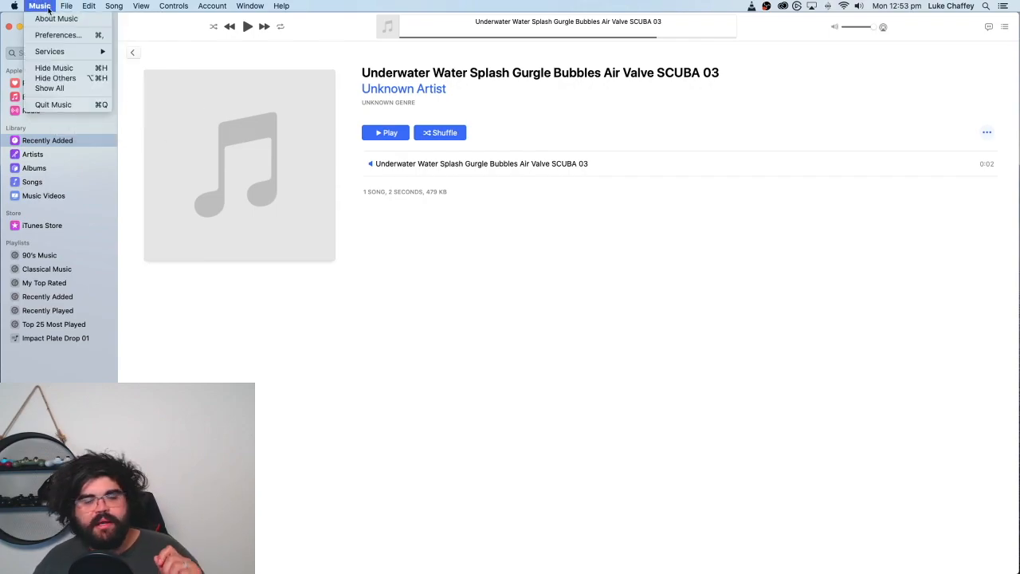
Reach the Import Settings sheet under the Files pane of Music preferences.
click(51, 36)
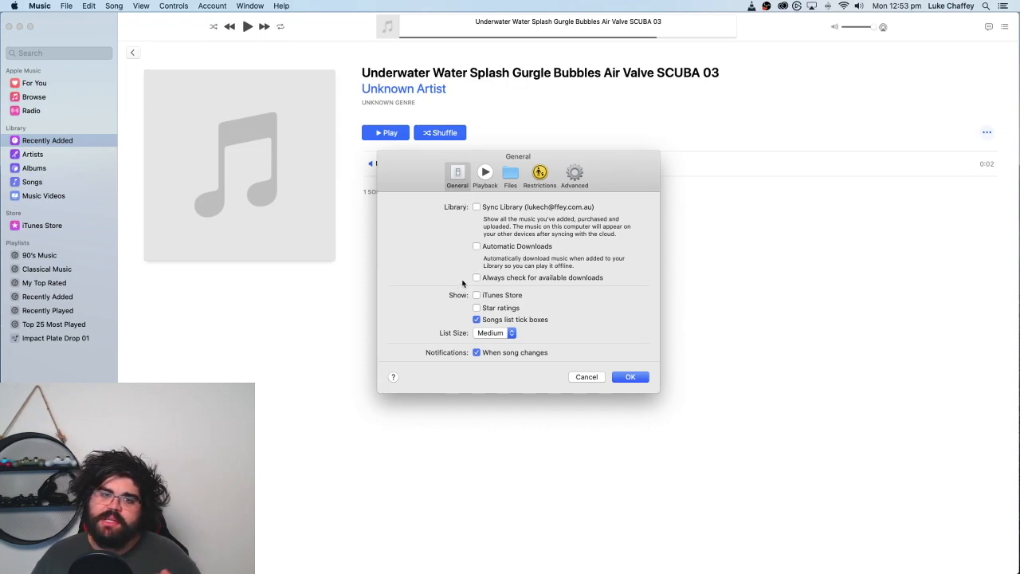
click(508, 177)
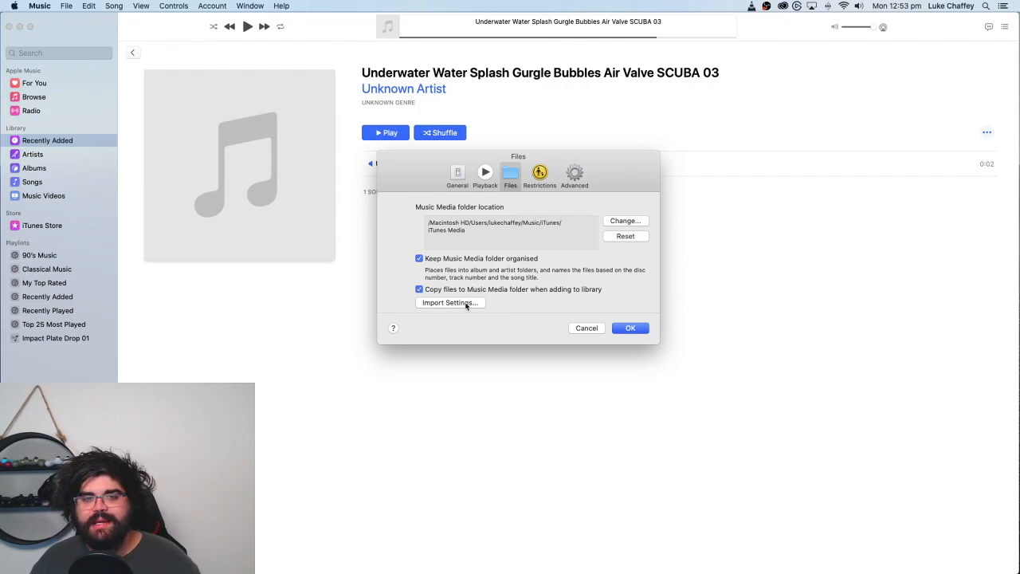
click(450, 303)
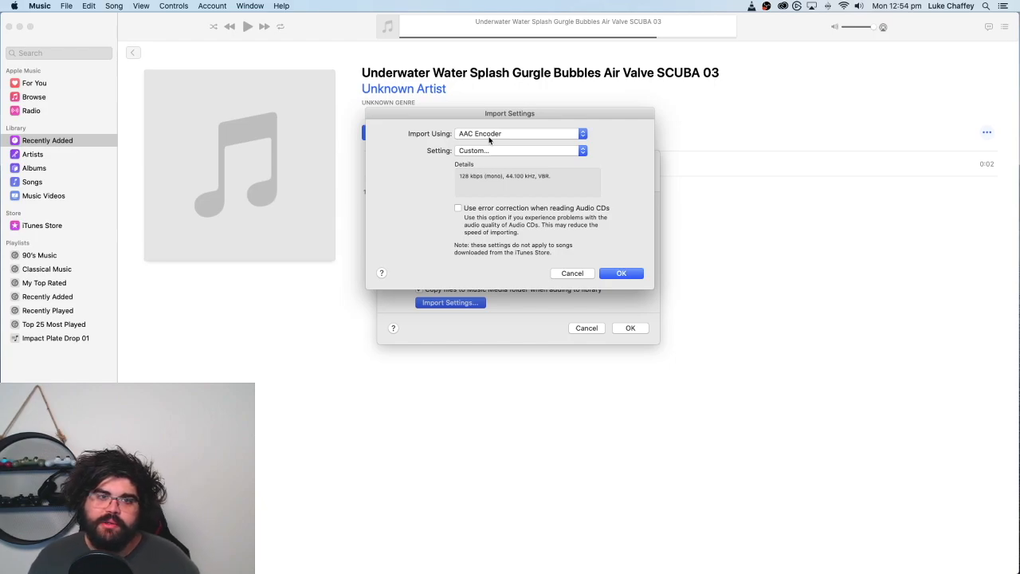
Keep AAC Encoder with Custom settings at Mono channels, confirm all dialogs, and select the SCUBA 03 track.
click(490, 136)
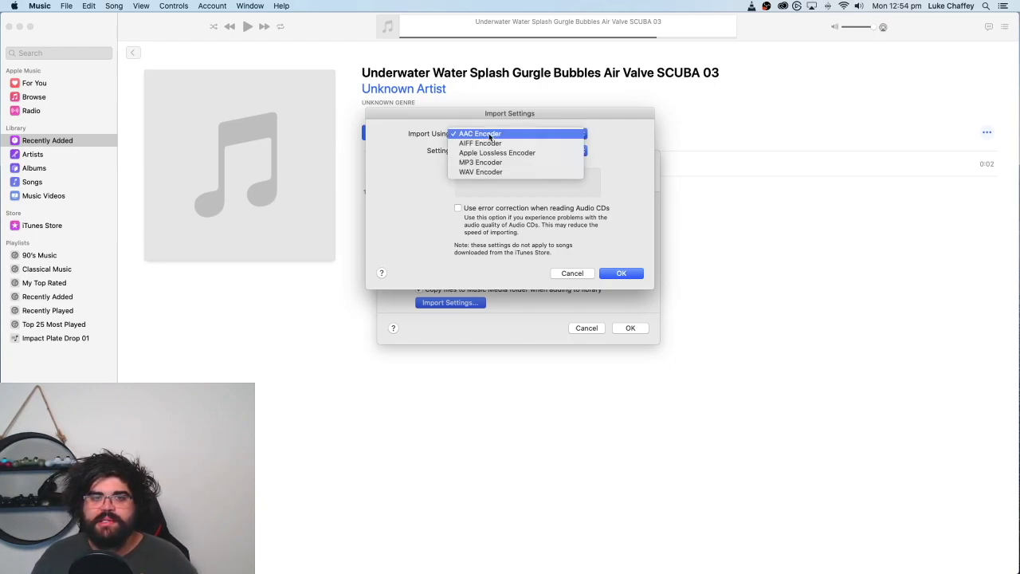
click(490, 137)
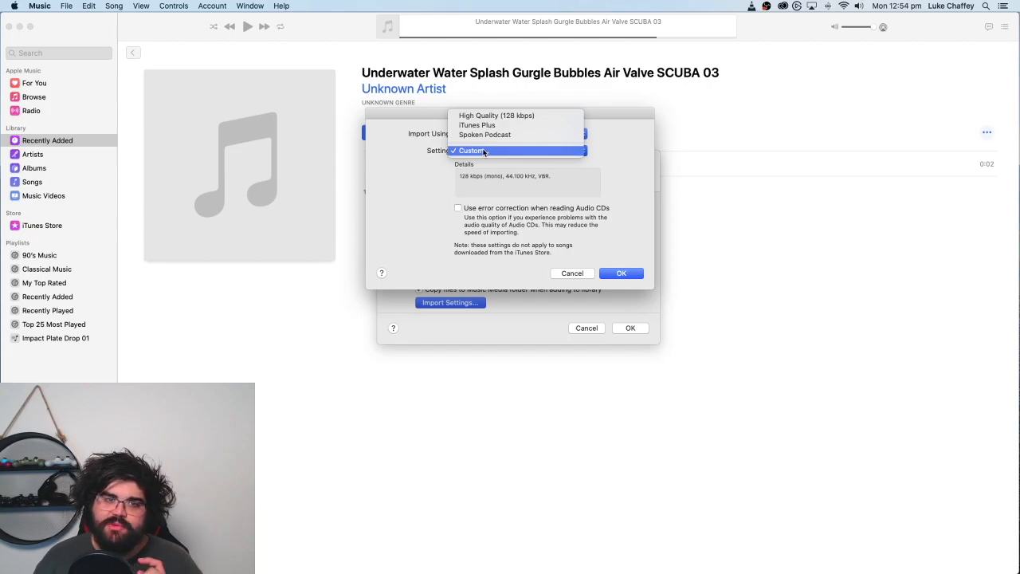
click(483, 151)
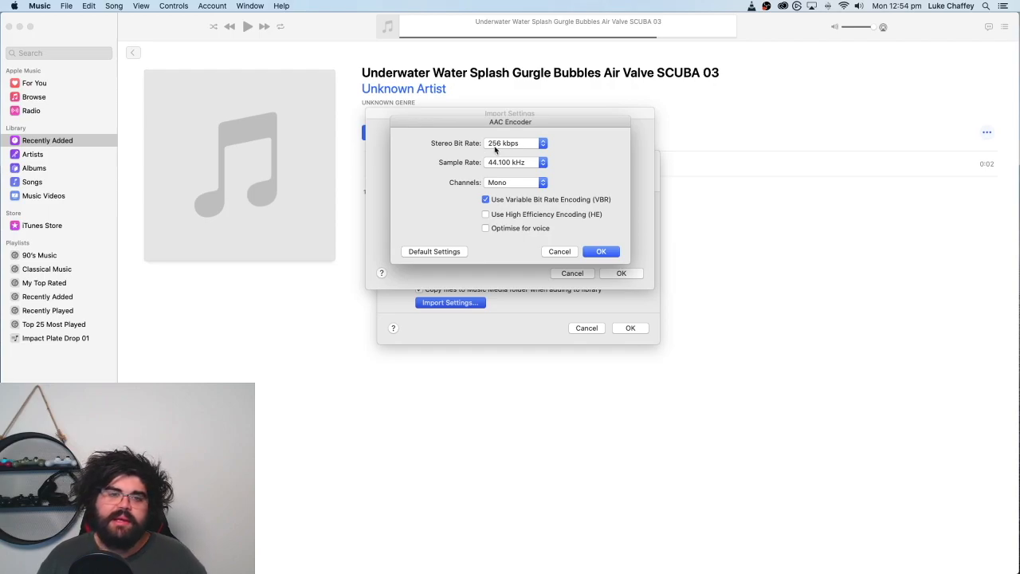
click(490, 188)
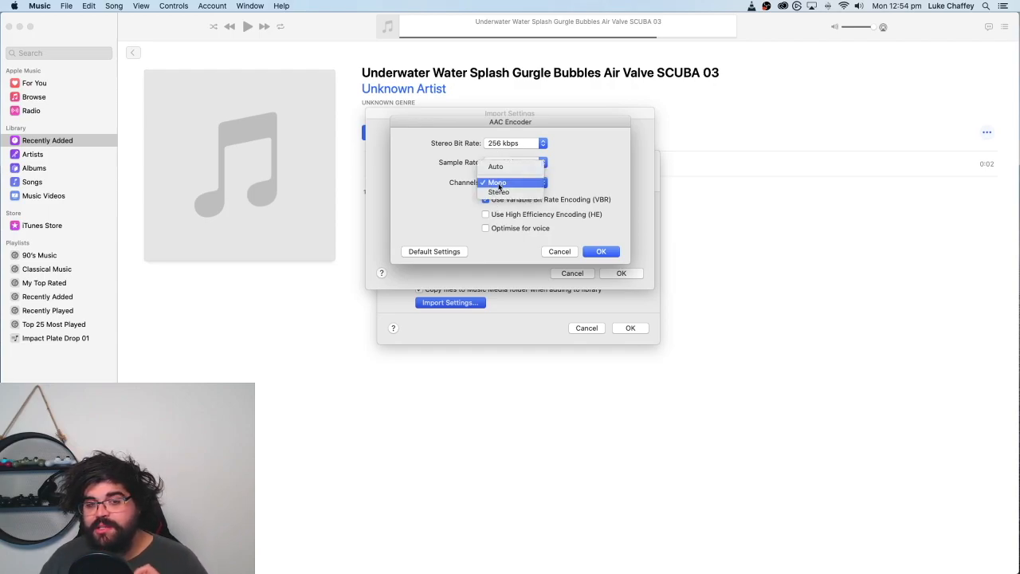
click(499, 186)
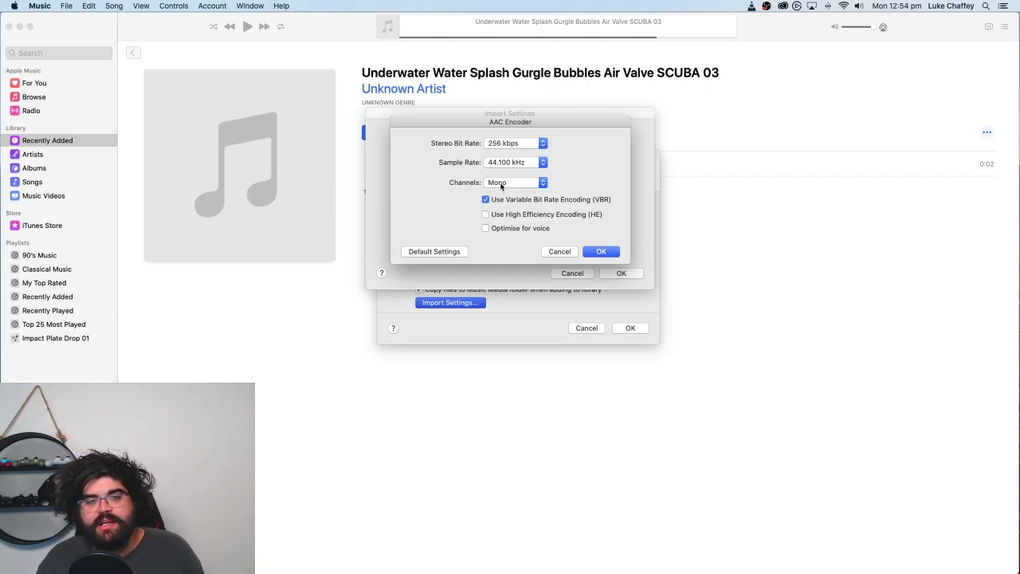
click(500, 186)
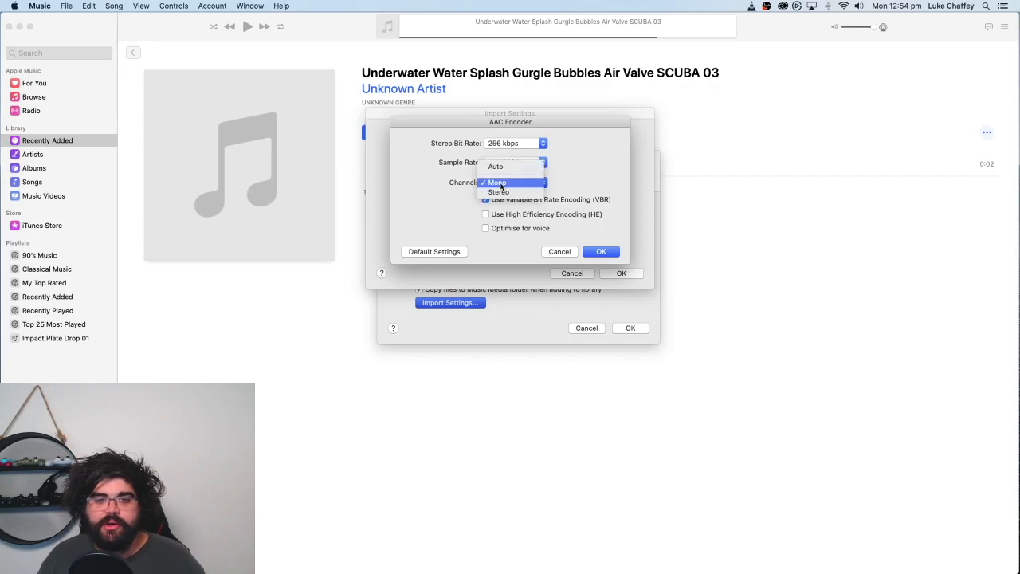
click(500, 184)
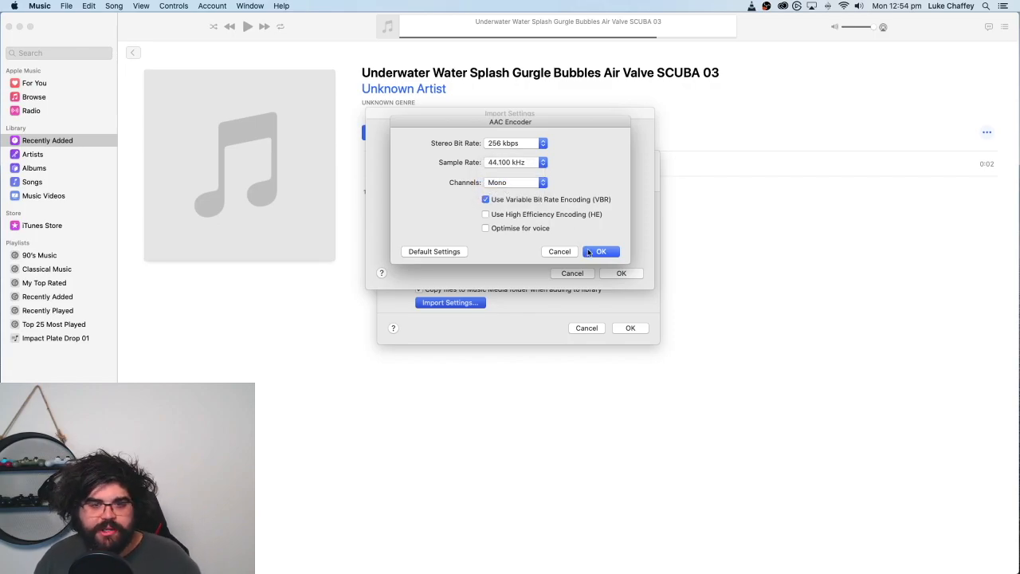
click(599, 252)
click(620, 273)
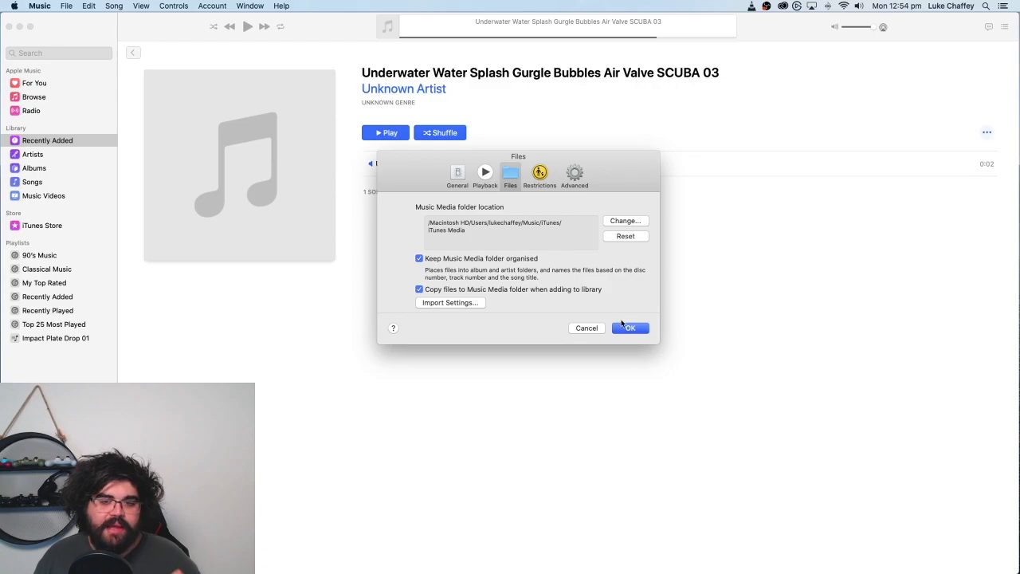
click(626, 327)
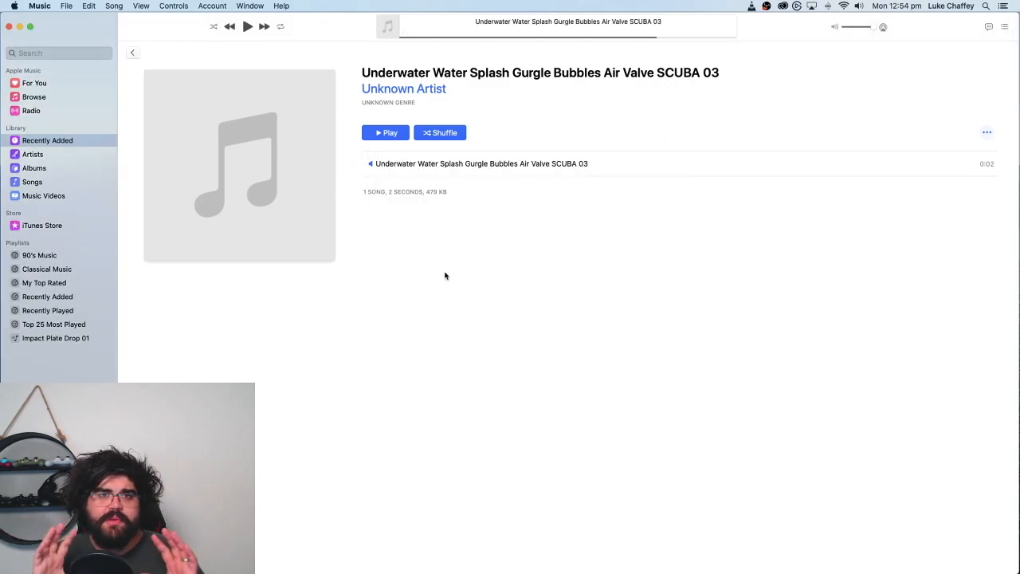
click(483, 170)
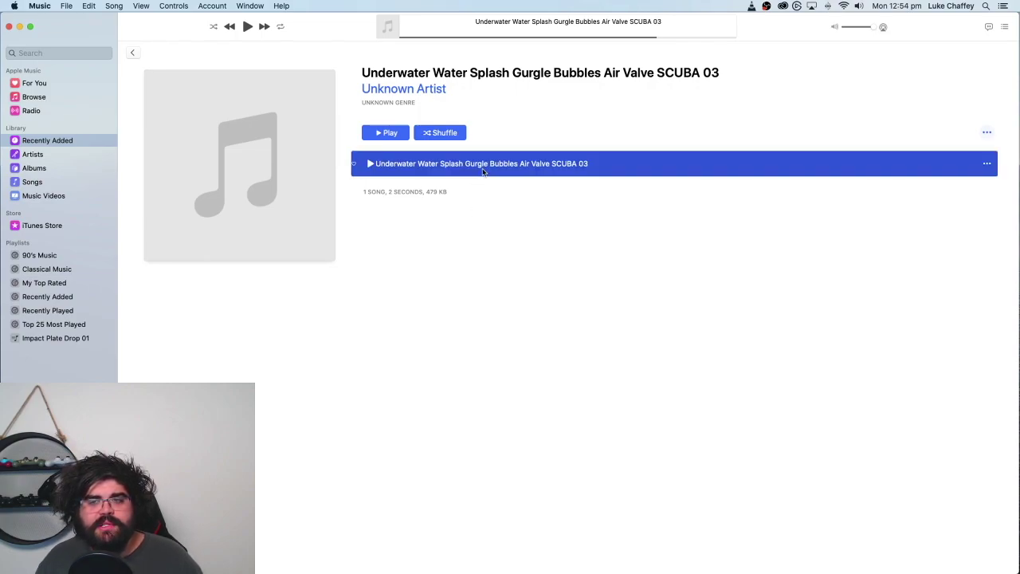
Run File > Convert > Create AAC Version on the selected SCUBA 03 track.
click(67, 6)
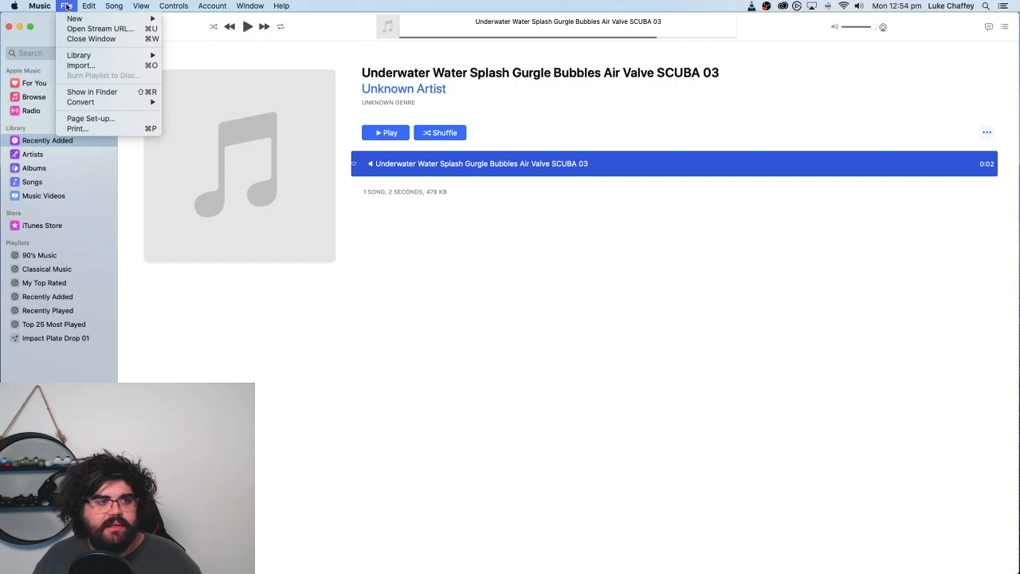
mouse_move(81, 102)
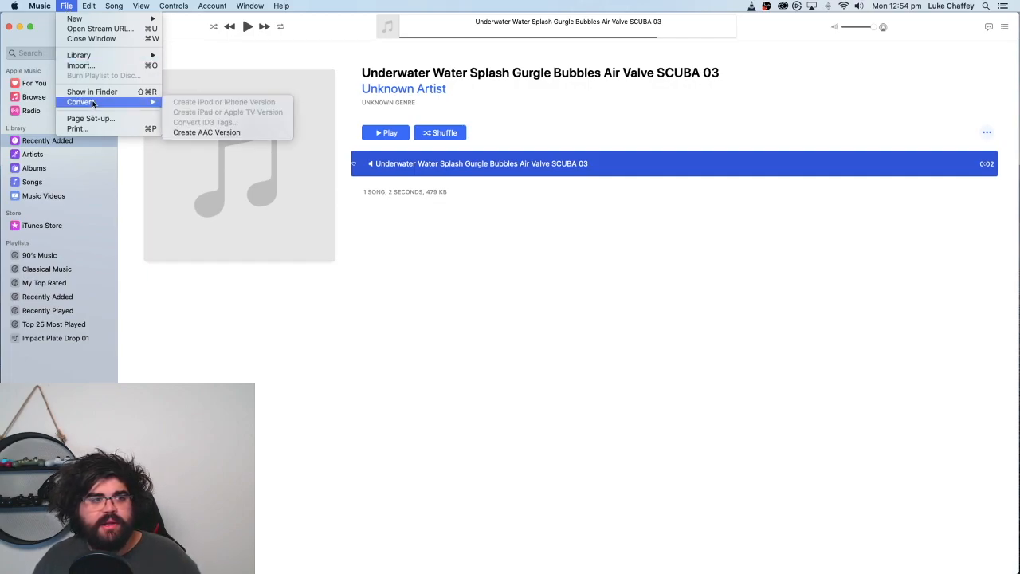
click(207, 133)
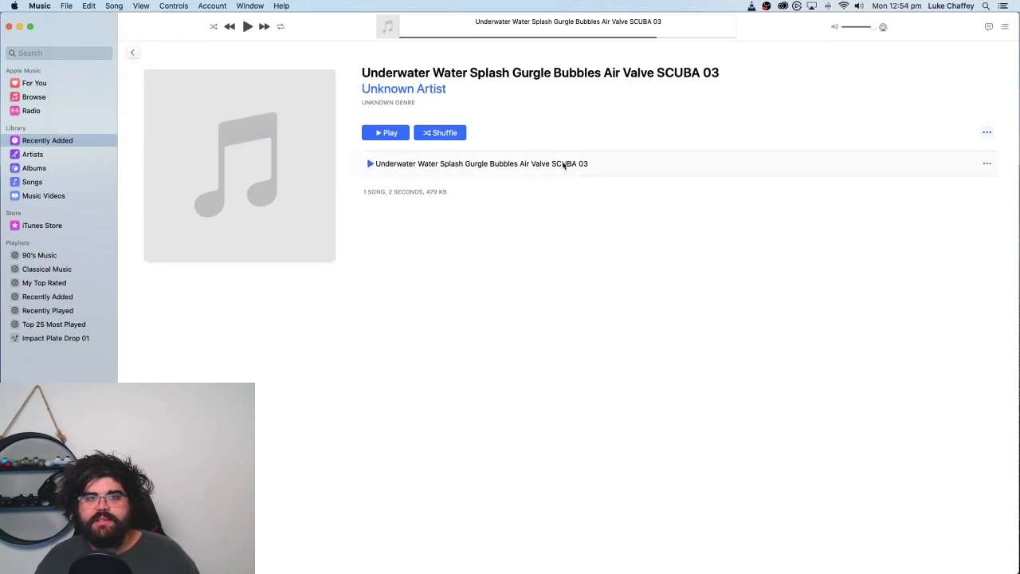
mouse_move(550, 164)
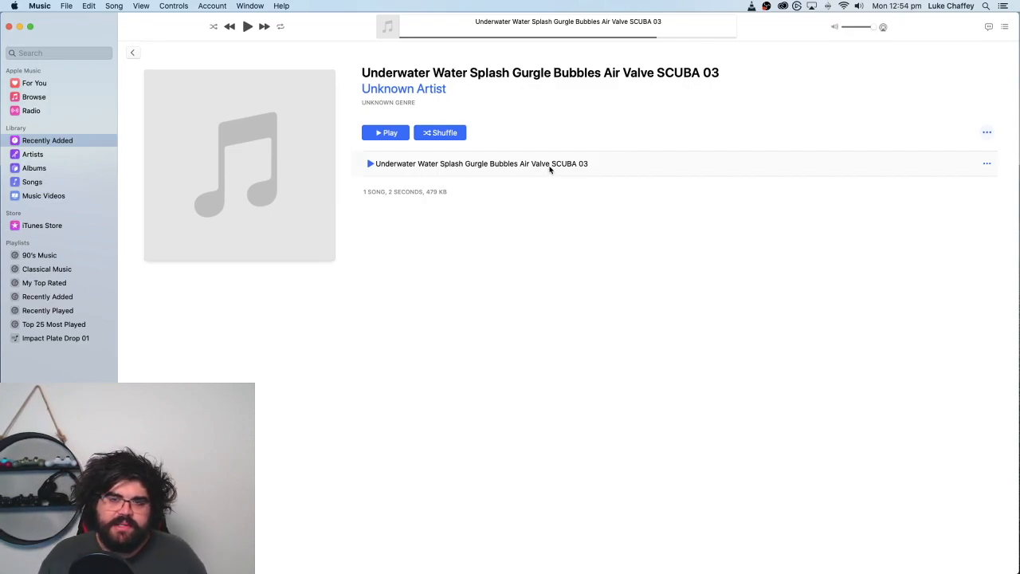
Reveal the SCUBA 03 track's files in Finder from its options menu.
right_click(549, 168)
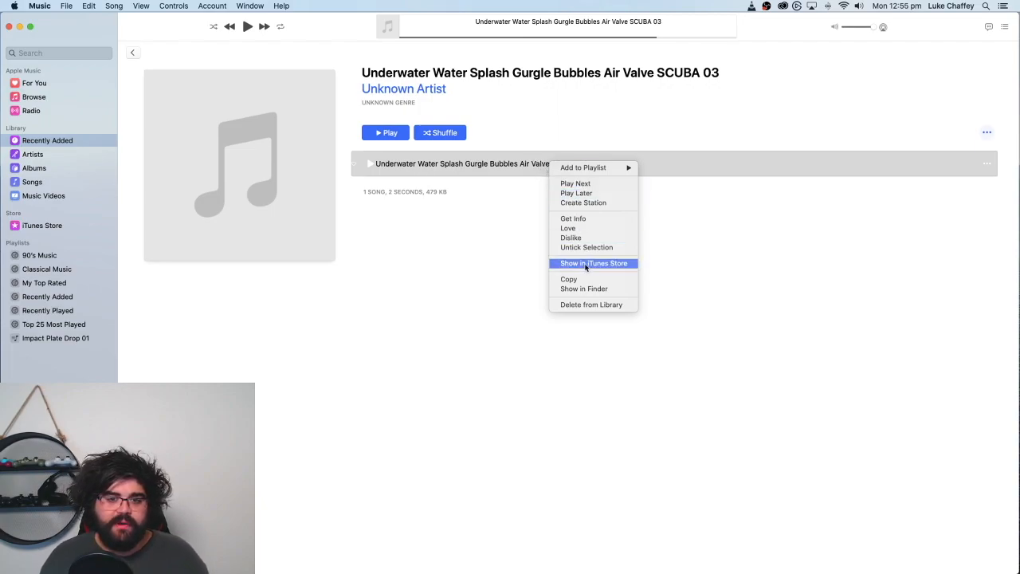
click(720, 210)
right_click(587, 163)
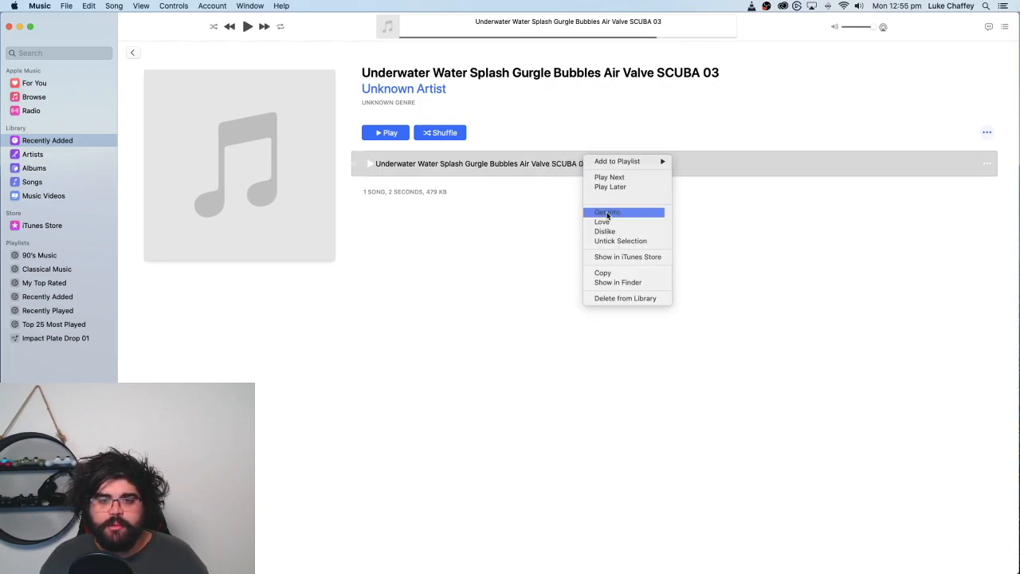
click(624, 282)
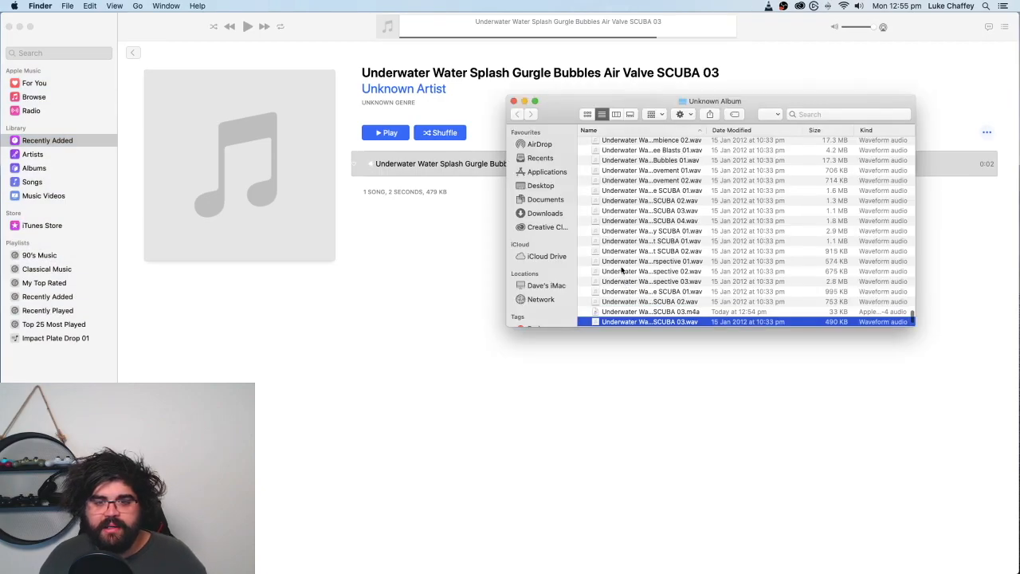
scroll(641, 276, down, 2)
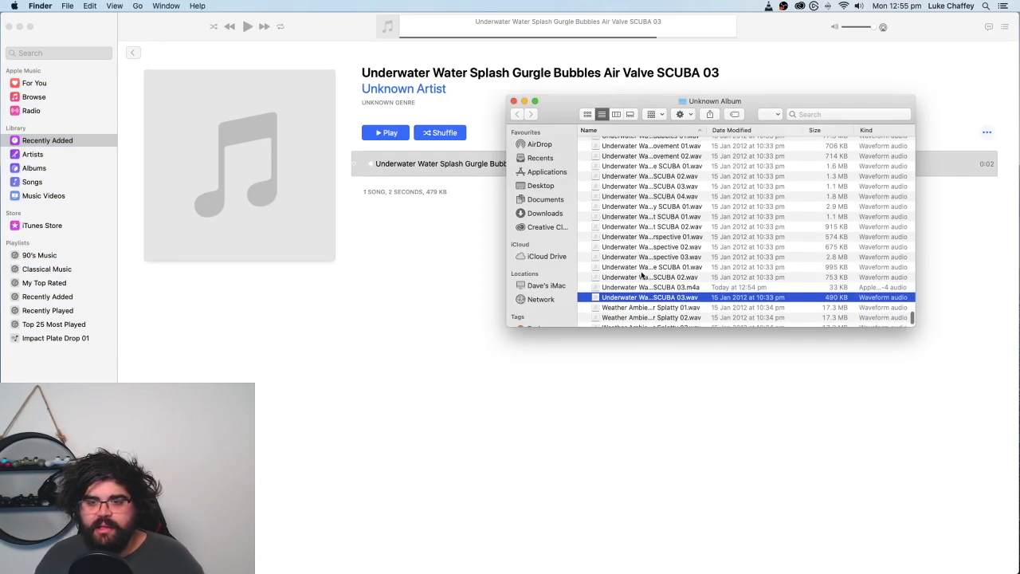
Select the new SCUBA 03.m4a file and listen to it in Quick Look.
key(Up)
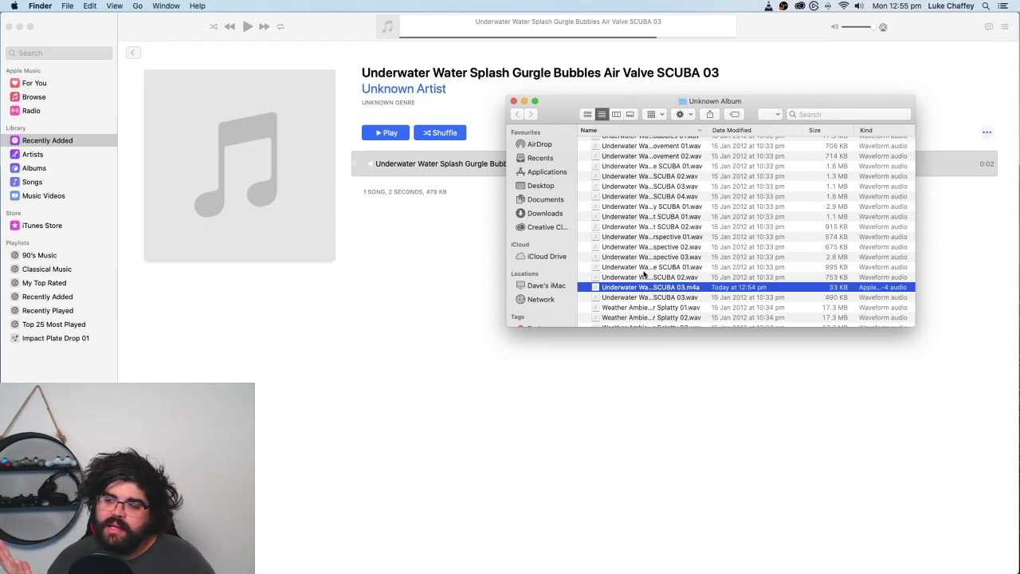
key(space)
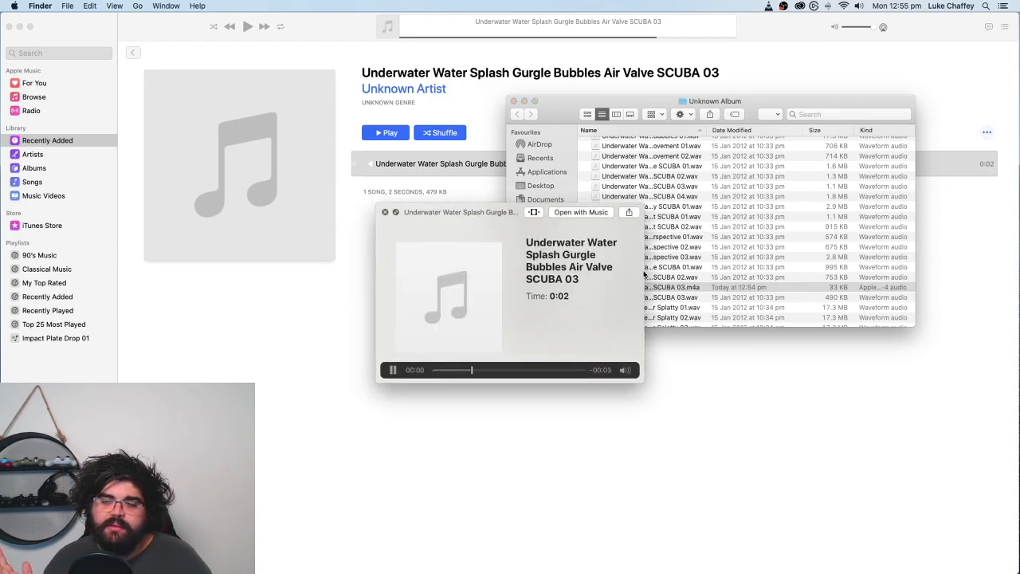
key(space)
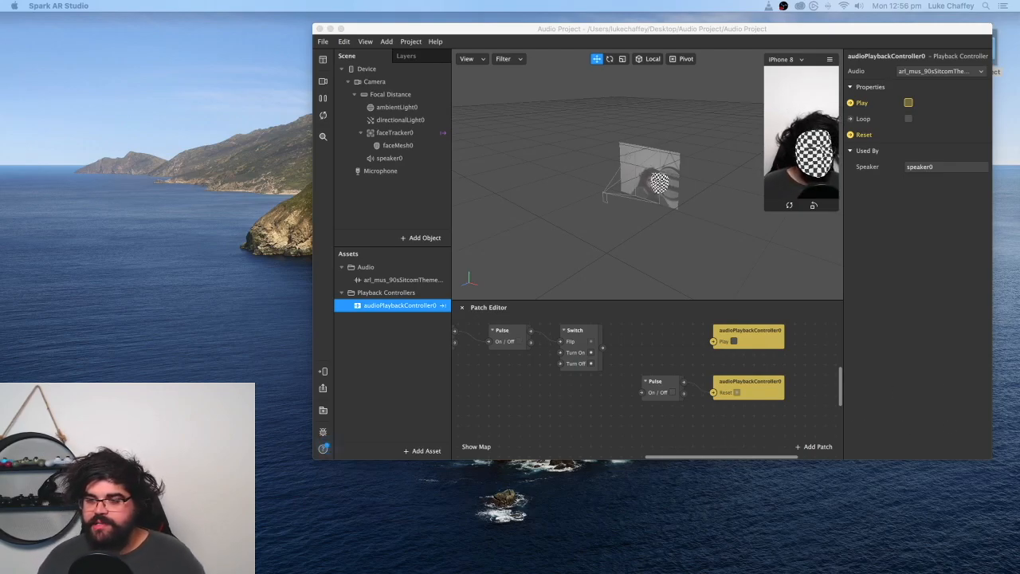
Drag the Underwater Water Splash m4a from the Audio Project folder into the Assets panel.
key(super+Tab)
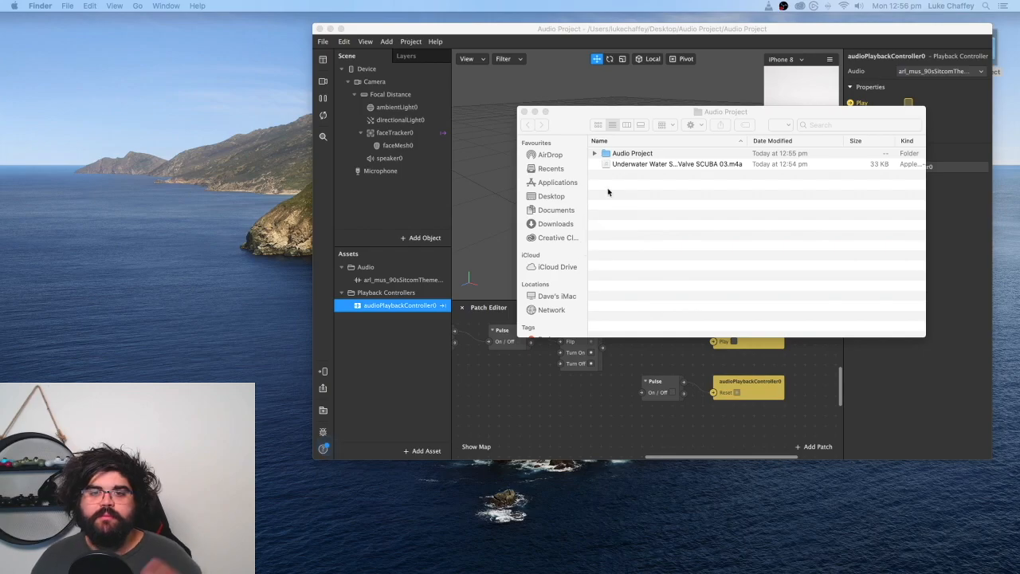
drag(633, 164, 376, 275)
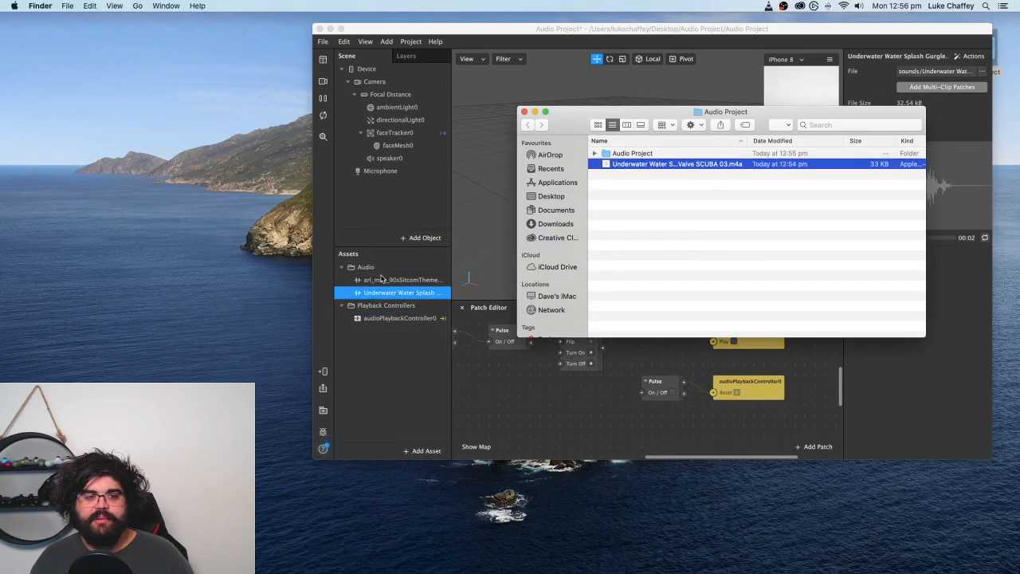
click(385, 276)
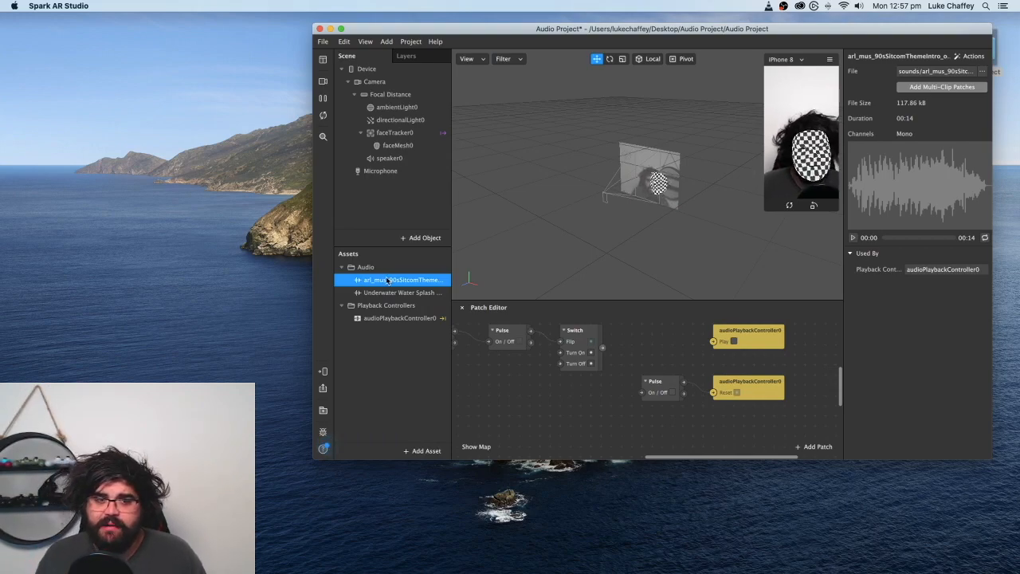
Preview the splash clip, then set audioPlaybackController0's Audio to Underwater Water Splash.
click(386, 292)
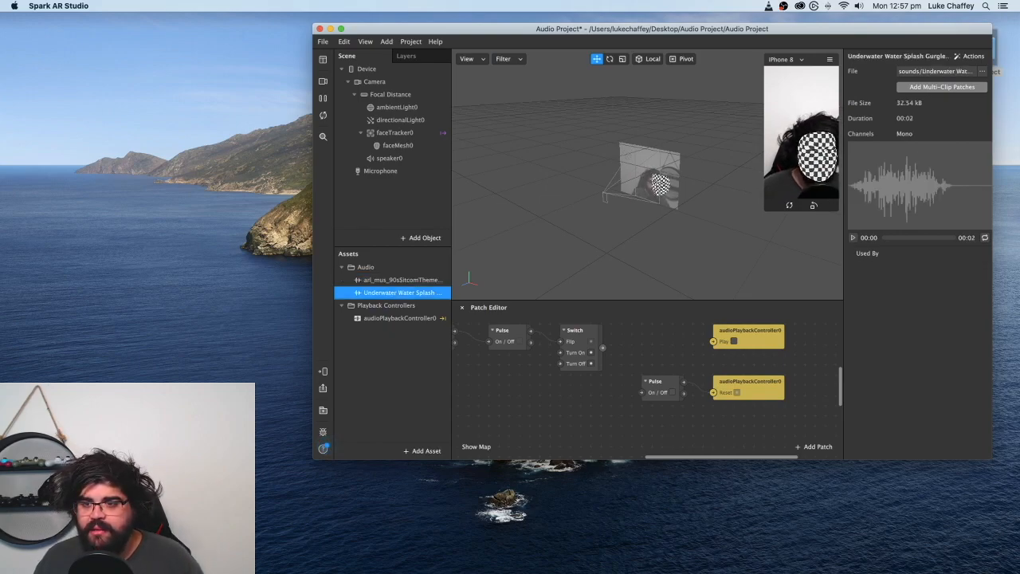
click(852, 237)
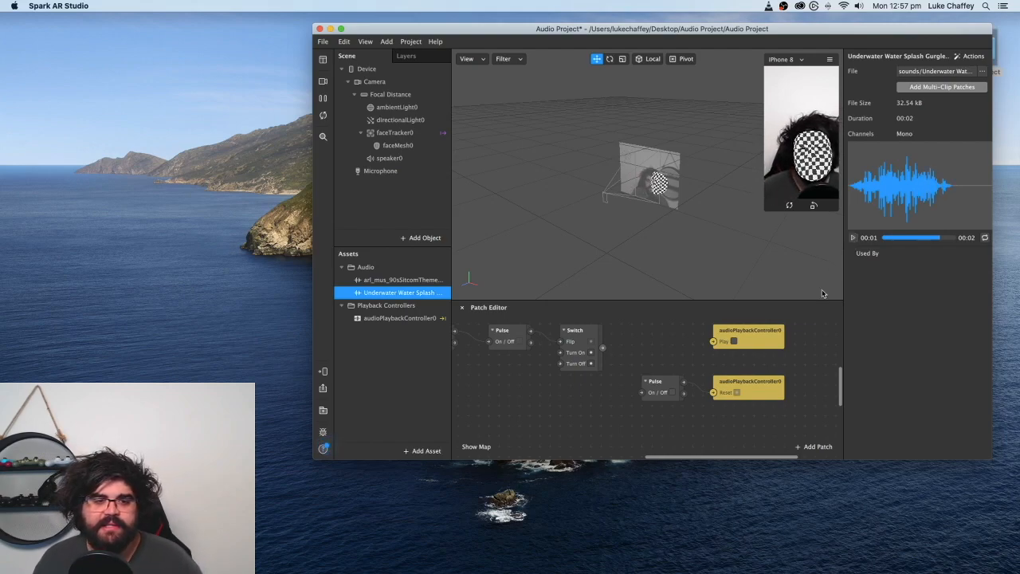
click(391, 317)
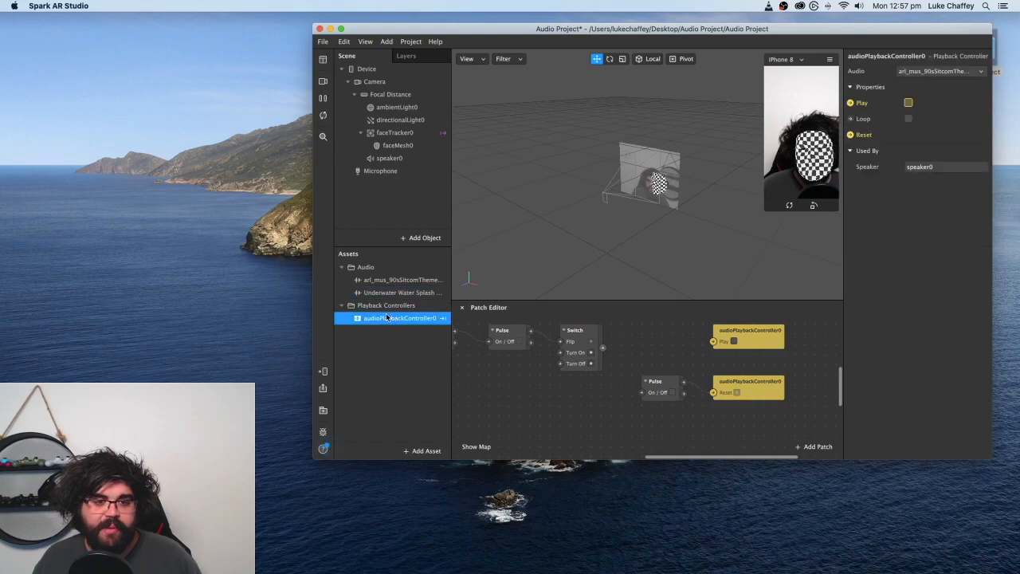
click(937, 76)
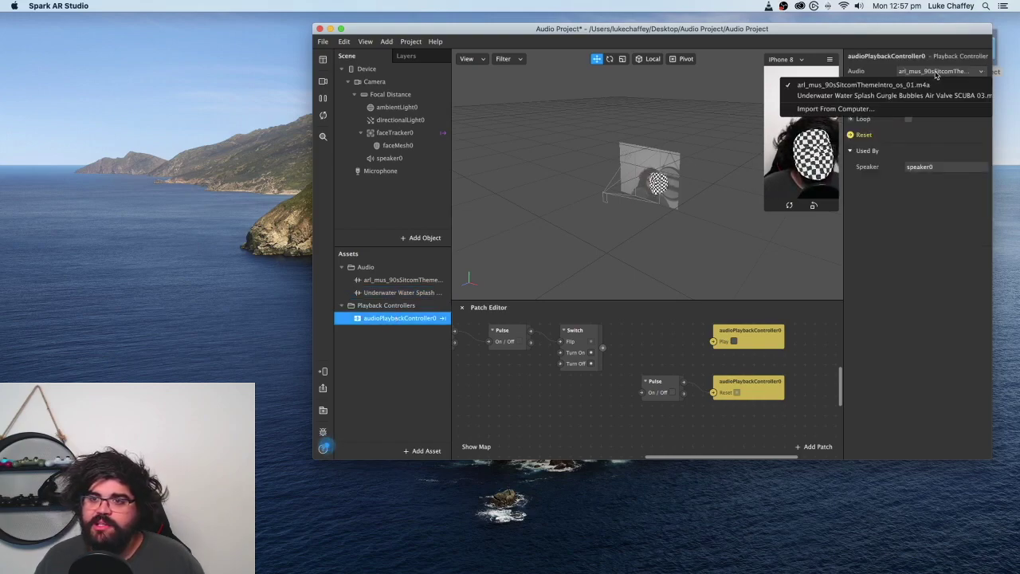
click(869, 96)
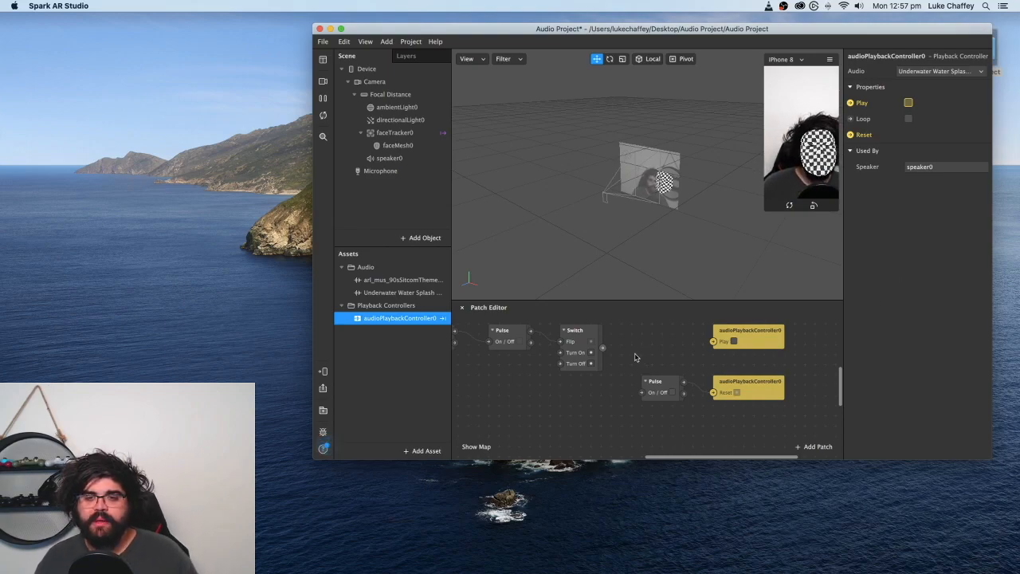
scroll(635, 357, up, 2)
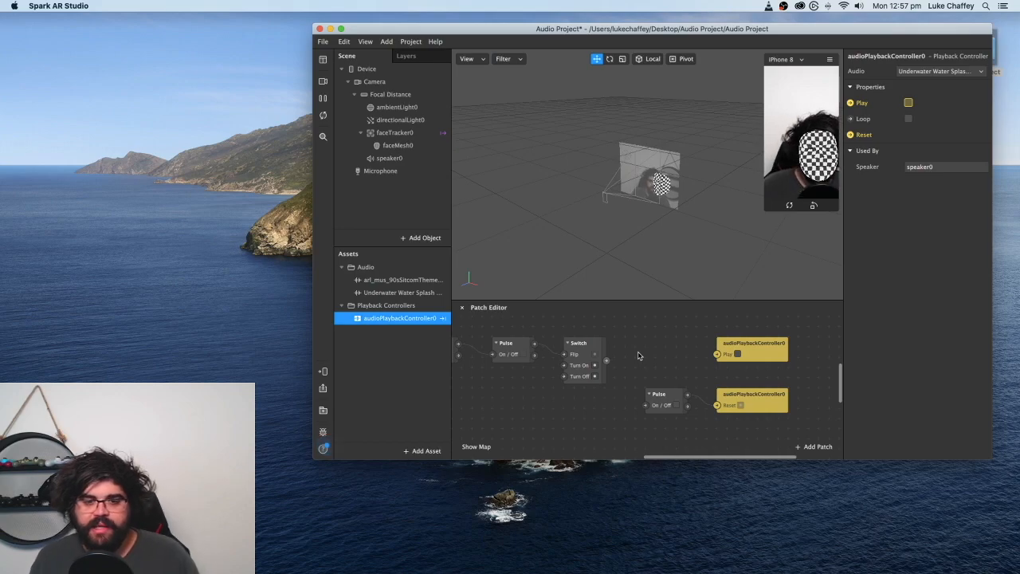
scroll(614, 365, up, 4)
scroll(603, 388, down, 3)
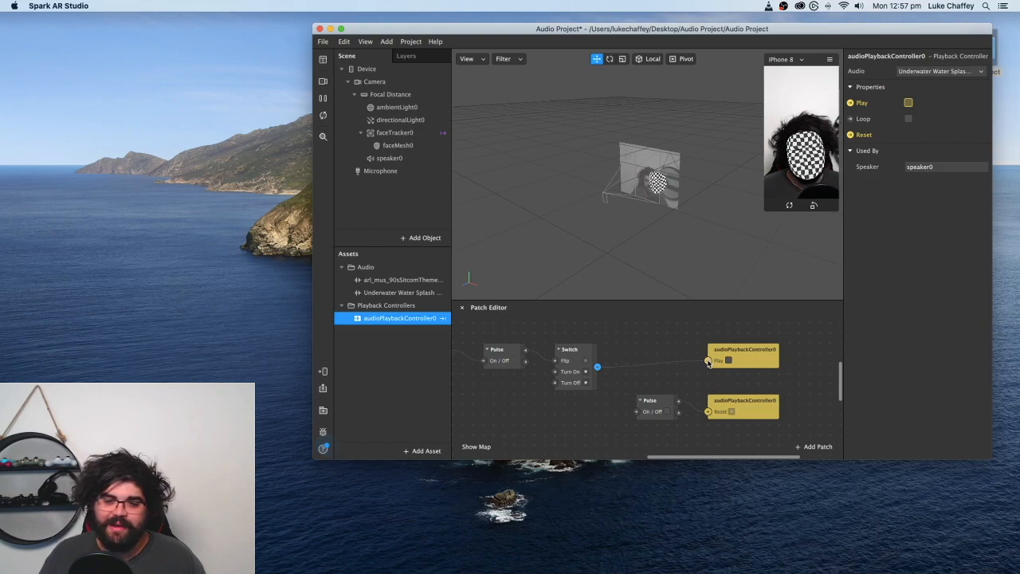
Wire the Switch output to Play and the lower Pulse, deleting and redoing the miswired connections.
drag(597, 366, 708, 362)
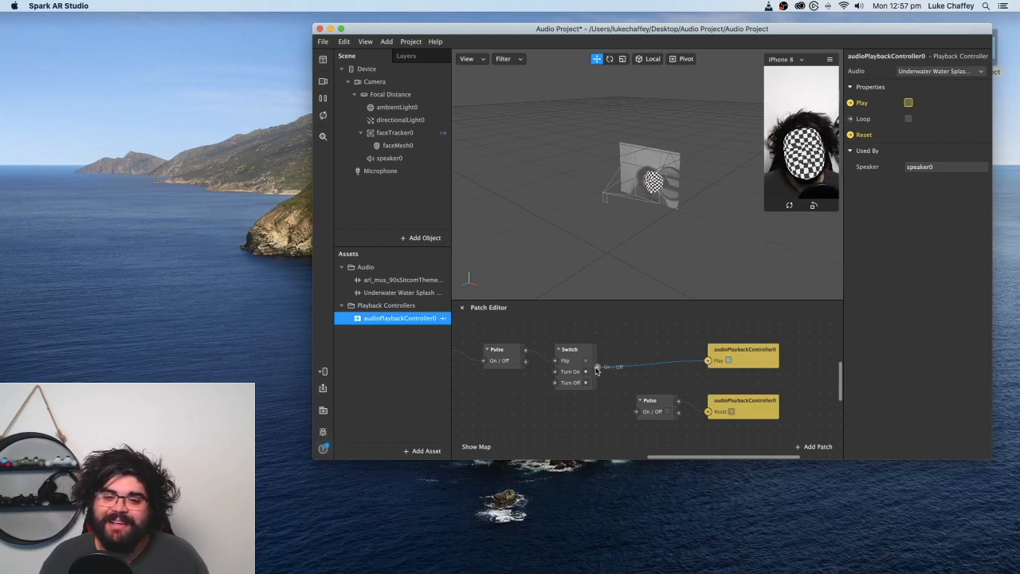
drag(633, 414, 630, 413)
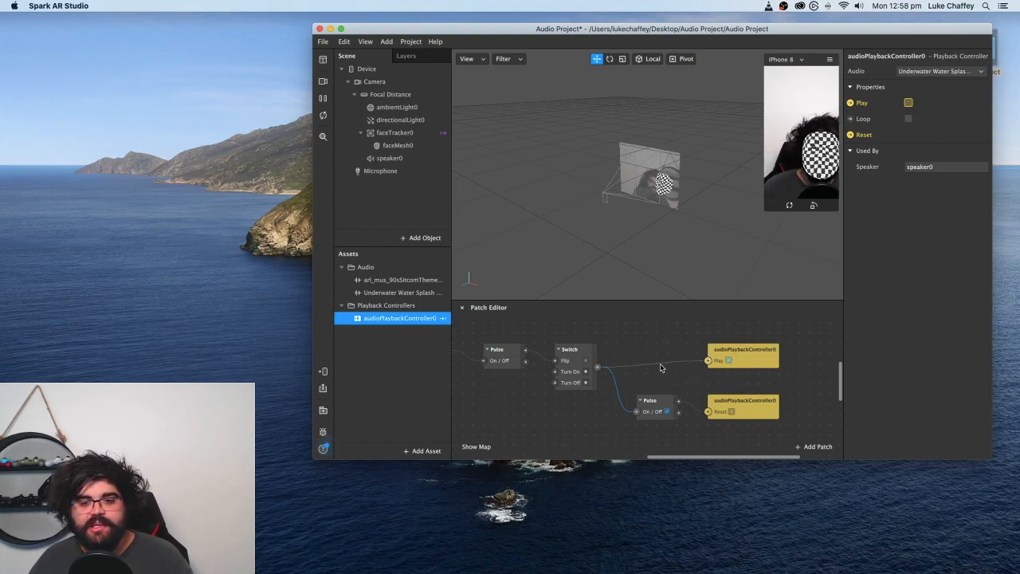
click(660, 367)
key(BackSpace)
click(615, 384)
key(BackSpace)
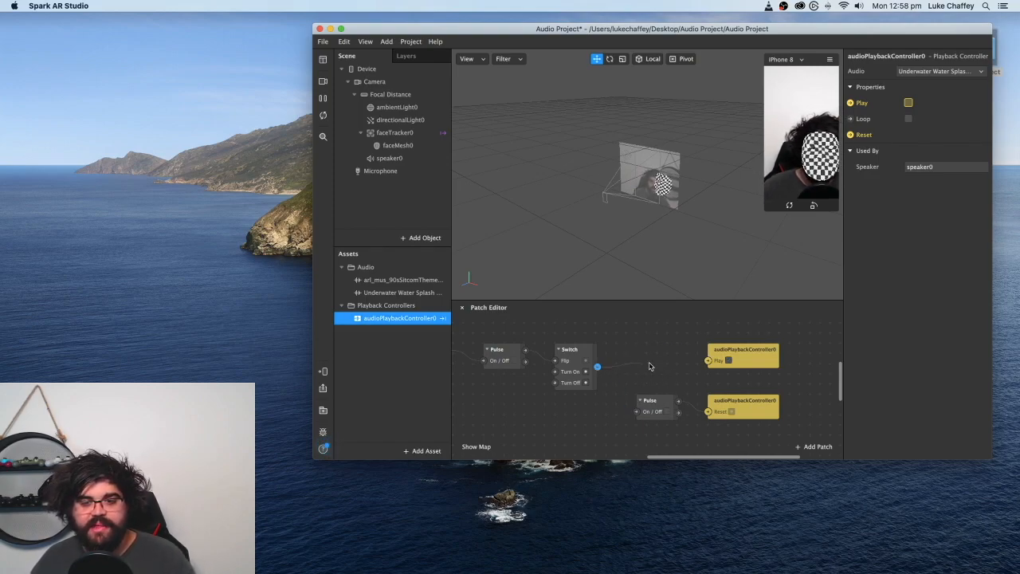
drag(709, 364, 708, 360)
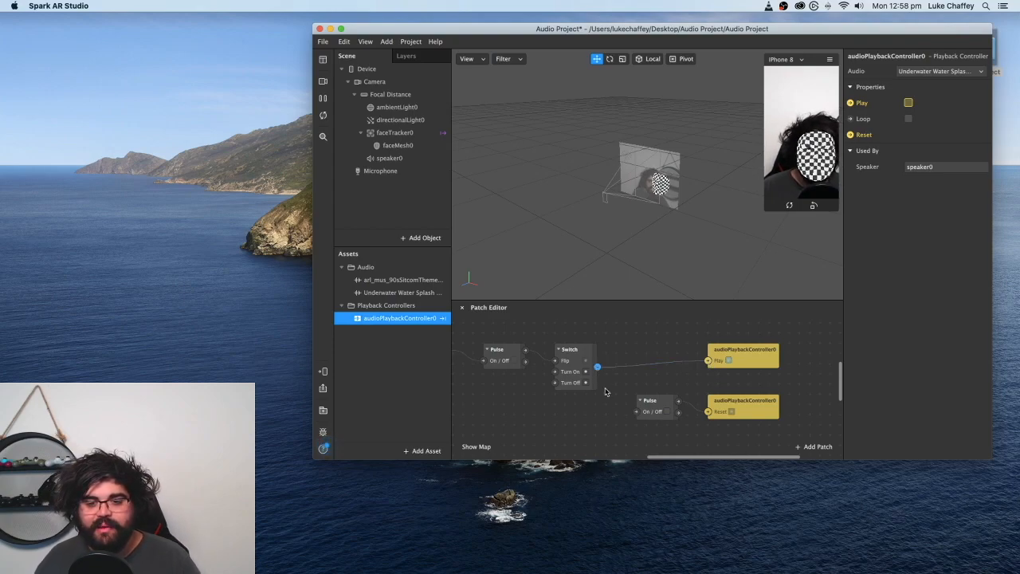
Save the effect as 'Audio Project' and close the project window.
key(super+s)
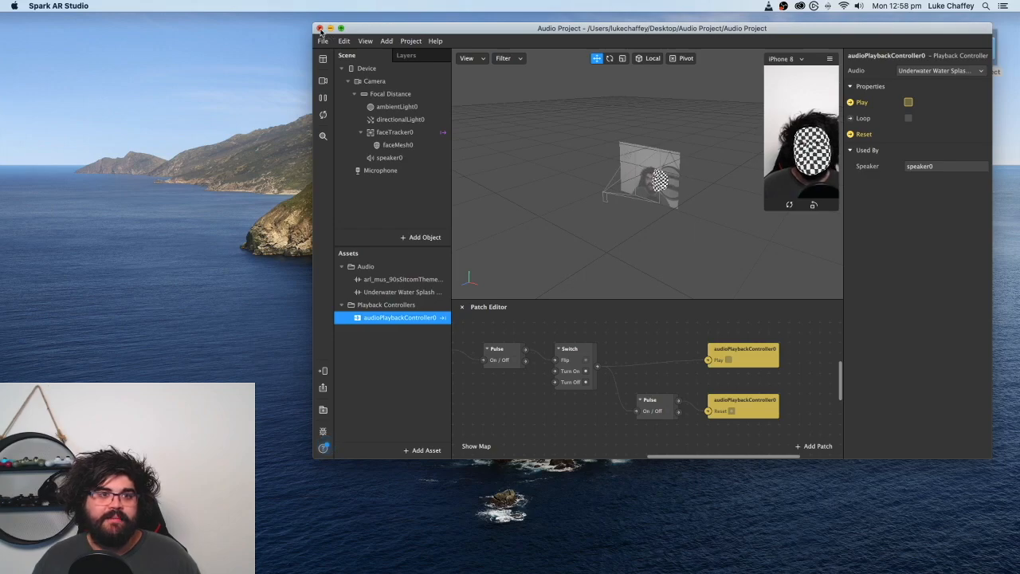
click(320, 29)
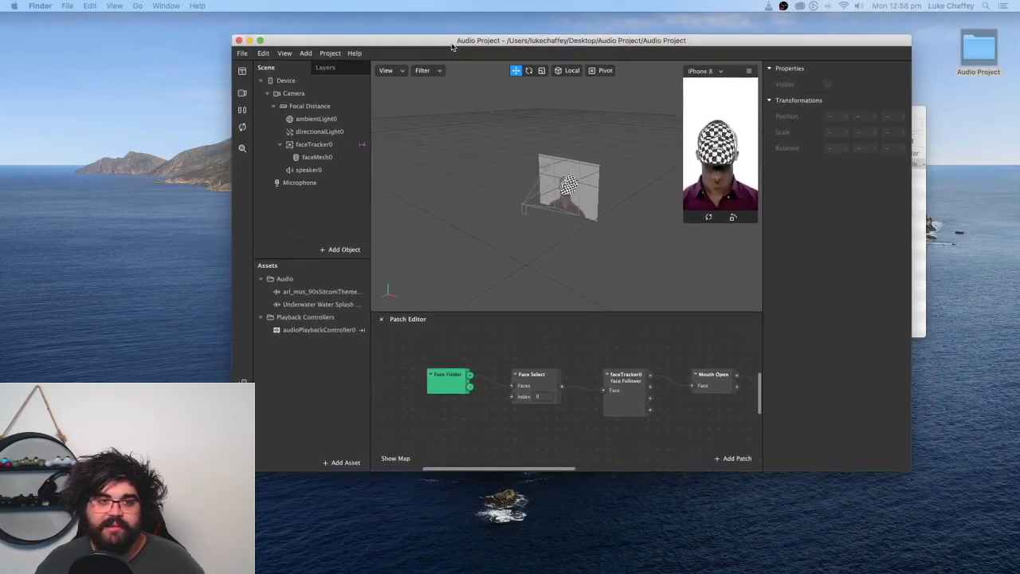
scroll(644, 414, right, 3)
scroll(644, 412, right, 5)
scroll(645, 410, right, 4)
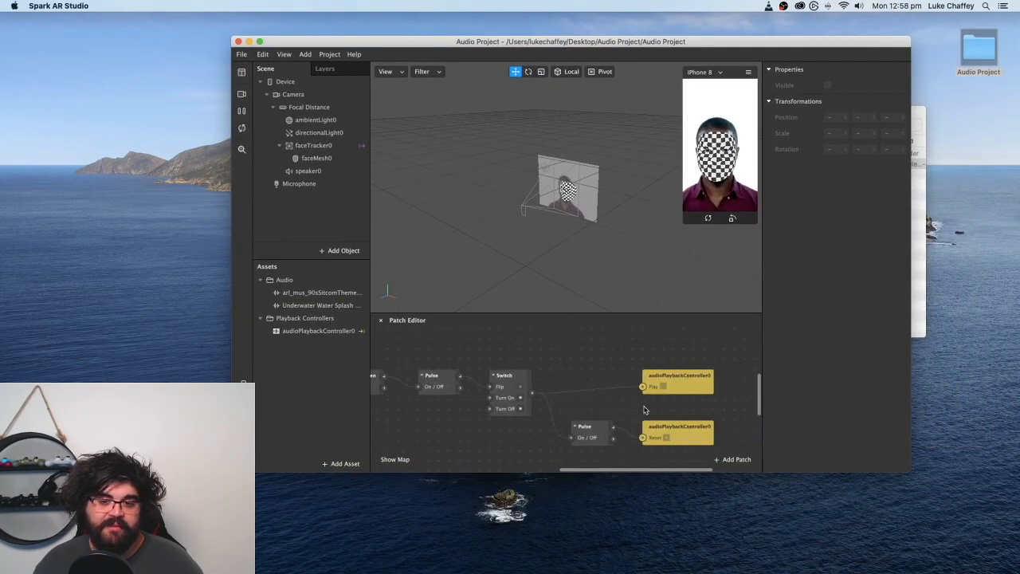
Bring up the camera source choices in the reopened project.
click(241, 94)
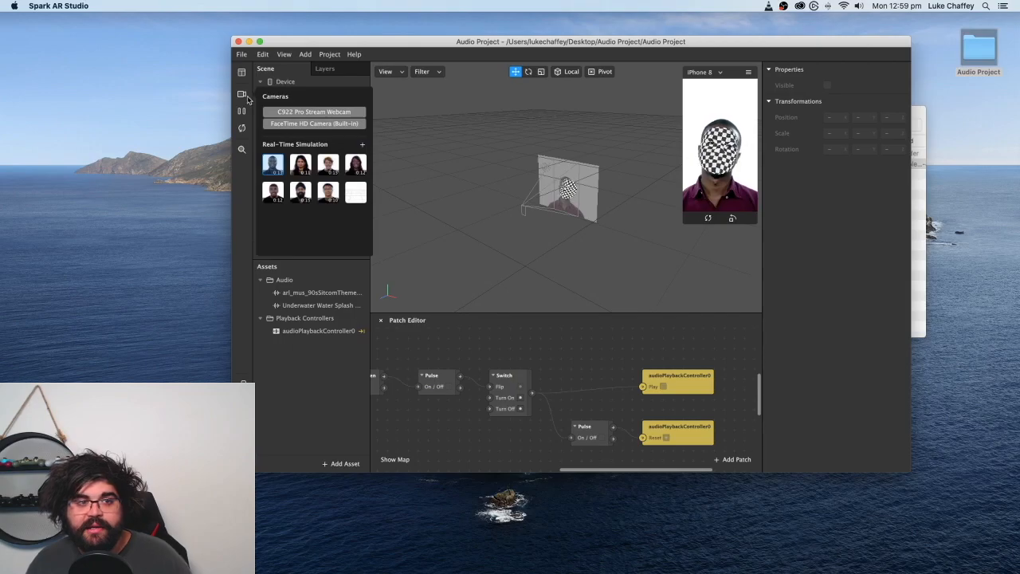
Choose the C922 Pro Stream Webcam as the preview source and close the Cameras popup.
click(299, 114)
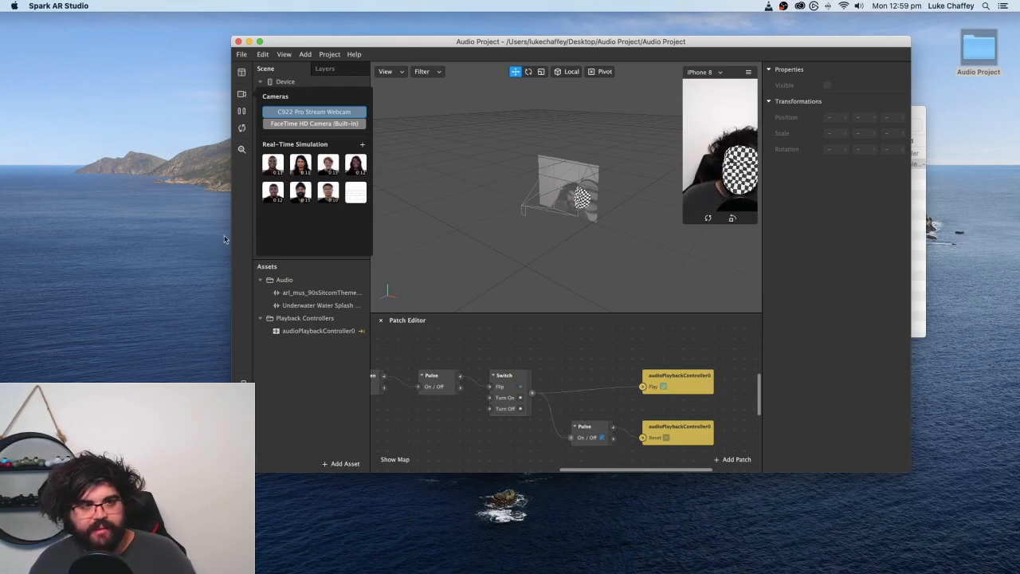
click(239, 111)
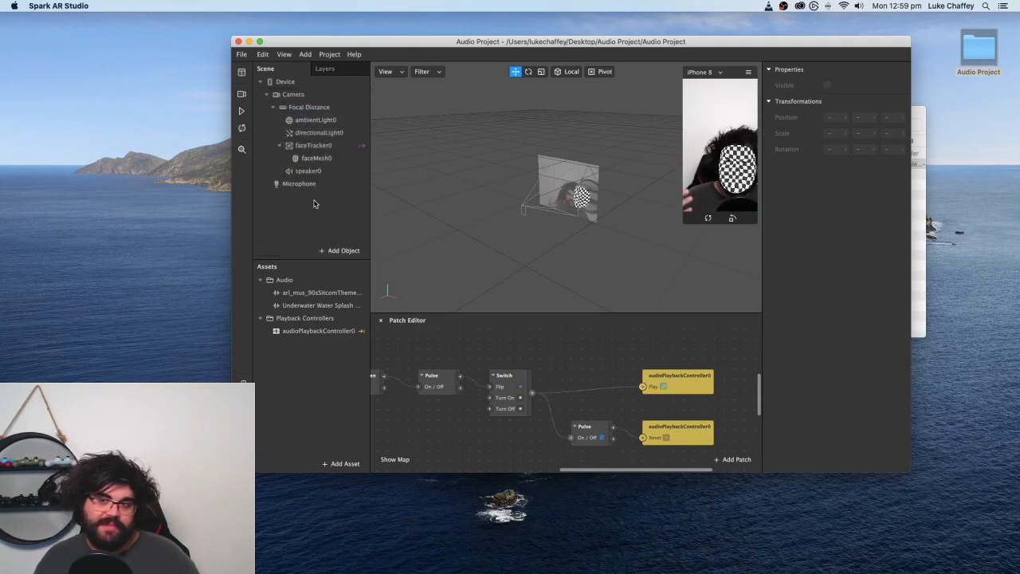